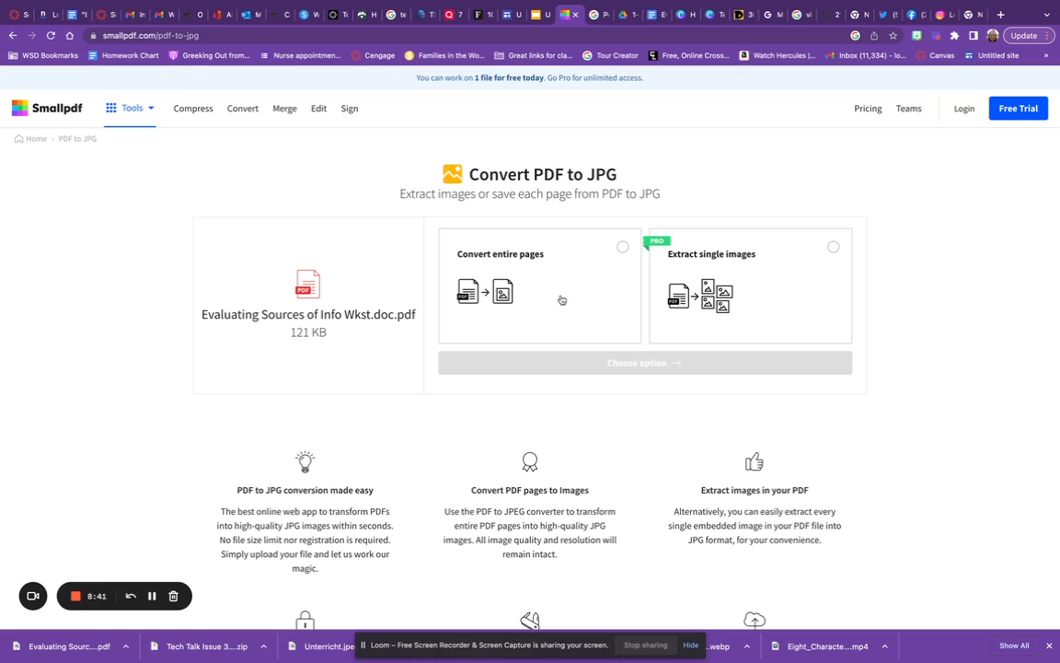
Convert the entire pages of the Evaluating Sources of Info worksheet PDF to JPG and download the resulting ZIP
{"action": "left_click", "coordinate": [611, 252]}
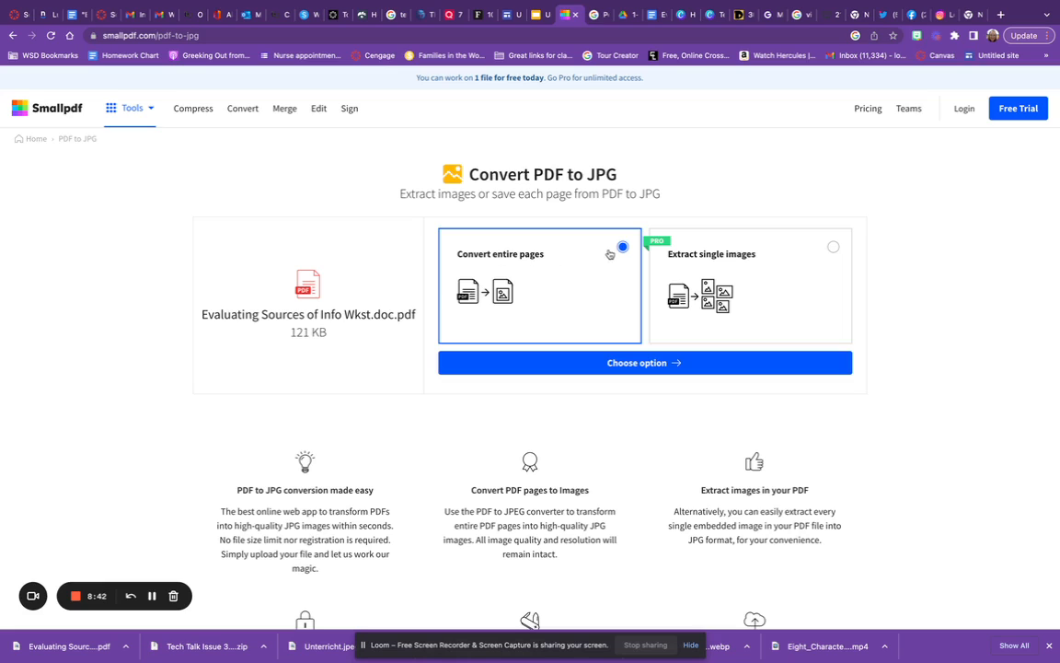
{"action": "left_click", "coordinate": [678, 364]}
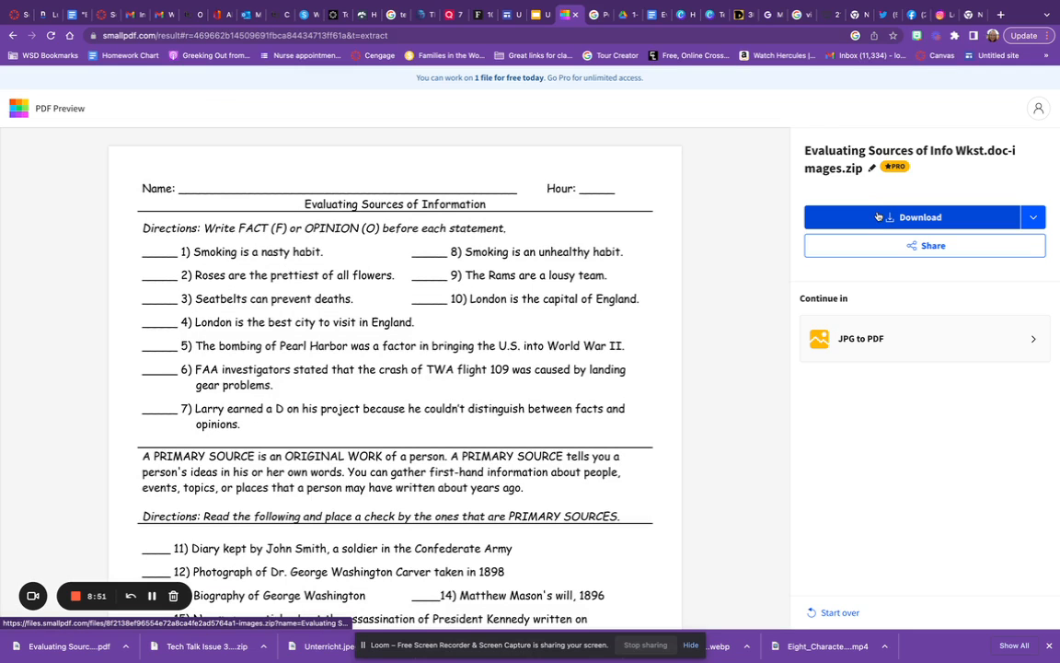
{"action": "left_click", "coordinate": [878, 216]}
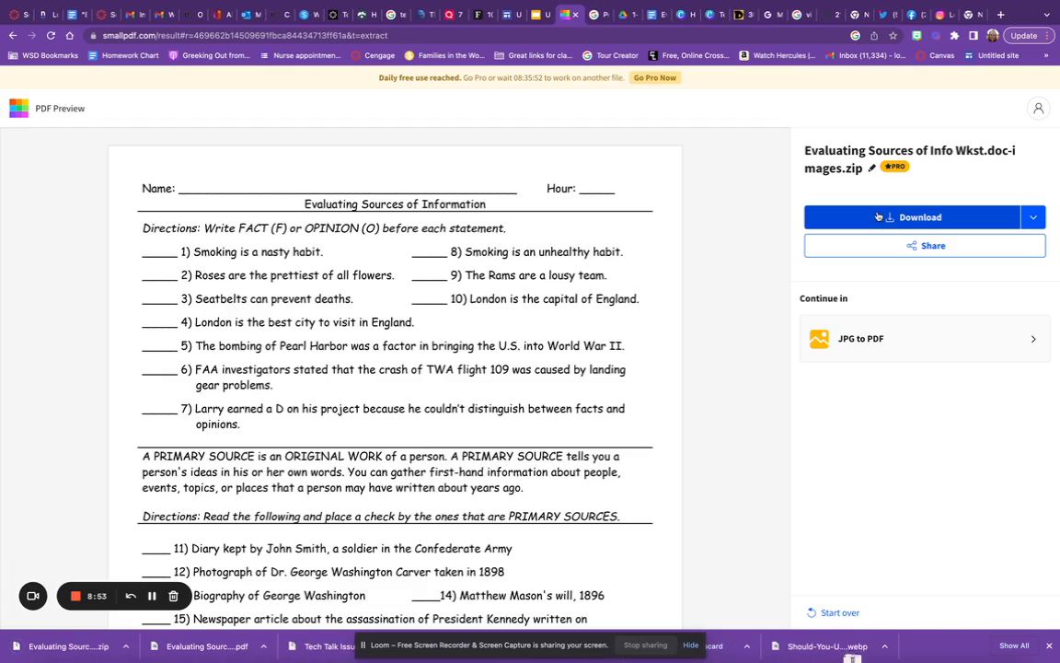
Extract the downloaded ZIP and move 0001.jpg from the extracted images folder in Finder to the desktop
{"action": "left_click", "coordinate": [85, 647]}
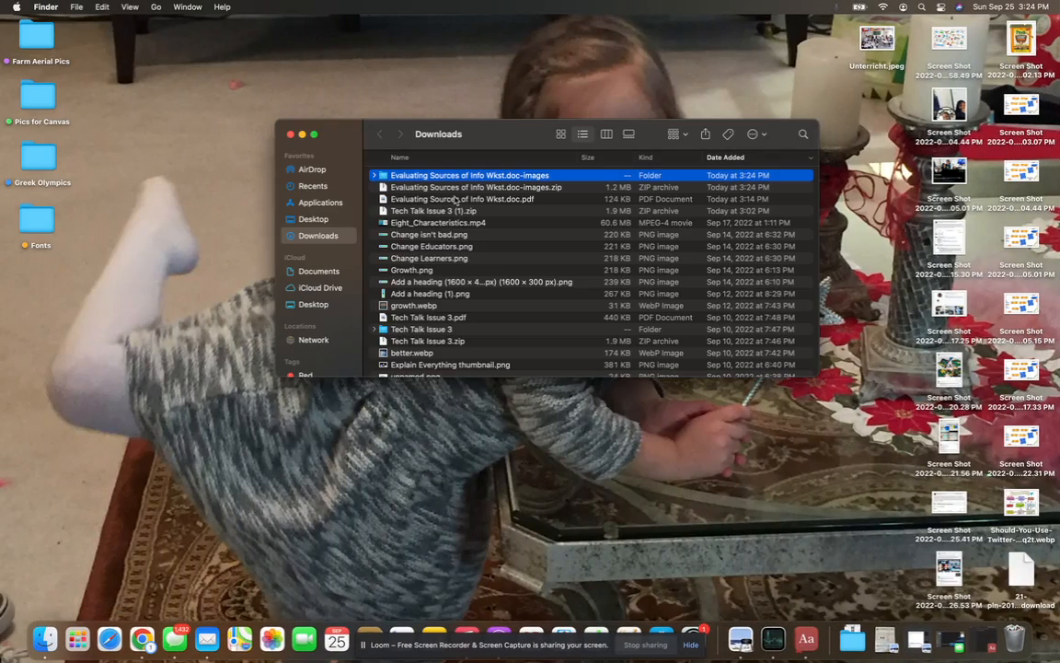
{"action": "double_click", "coordinate": [479, 175]}
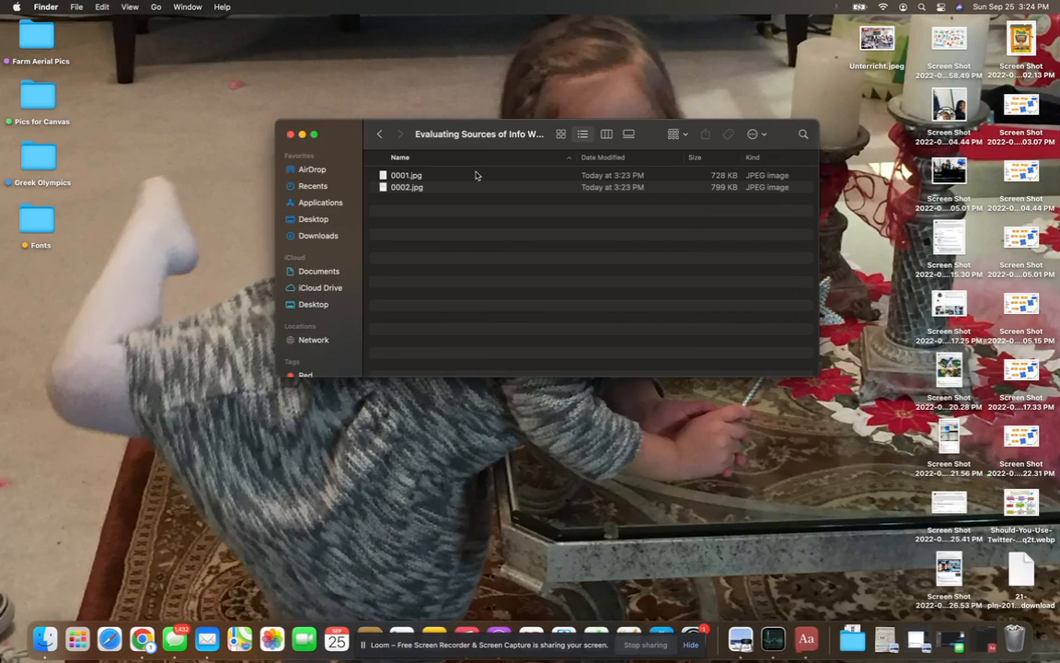
{"action": "left_click", "coordinate": [405, 180]}
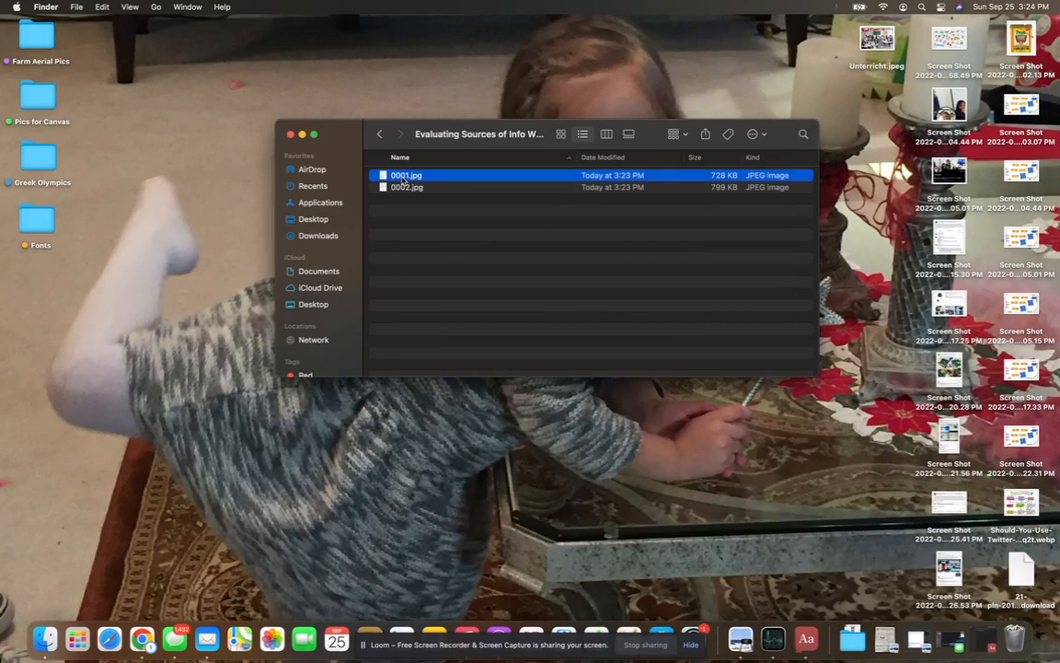
{"action": "left_click_drag", "start_coordinate": [405, 181], "coordinate": [410, 435]}
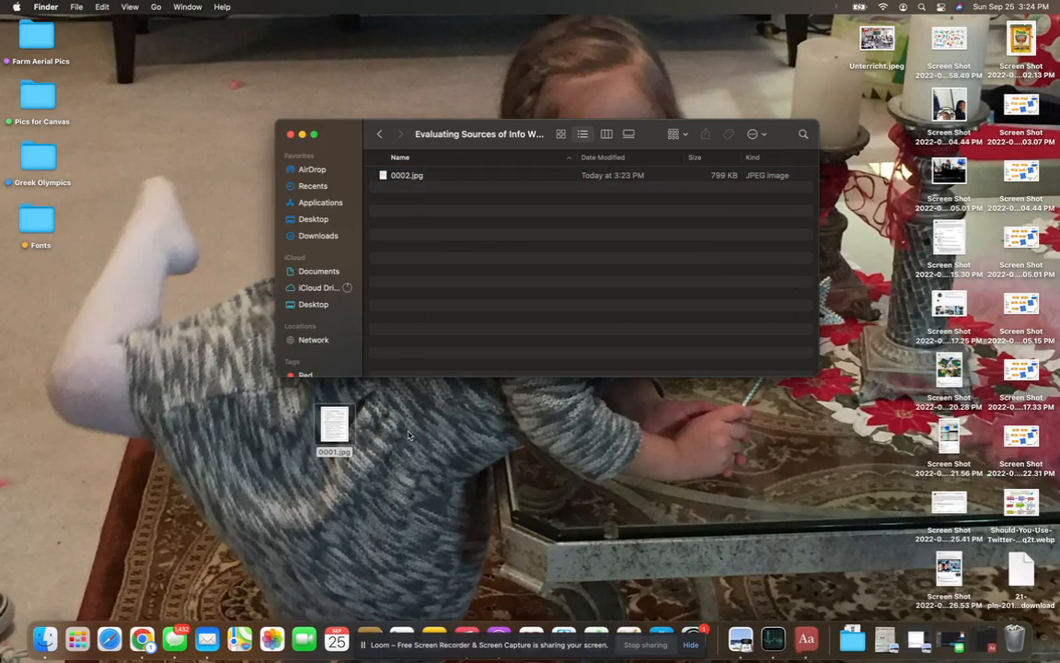
{"action": "left_click", "coordinate": [344, 422]}
Switch back to the untitled Google Slides presentation in Chrome and open its theme editor on the Title slide layout
{"action": "key", "text": "ctrl+Right"}
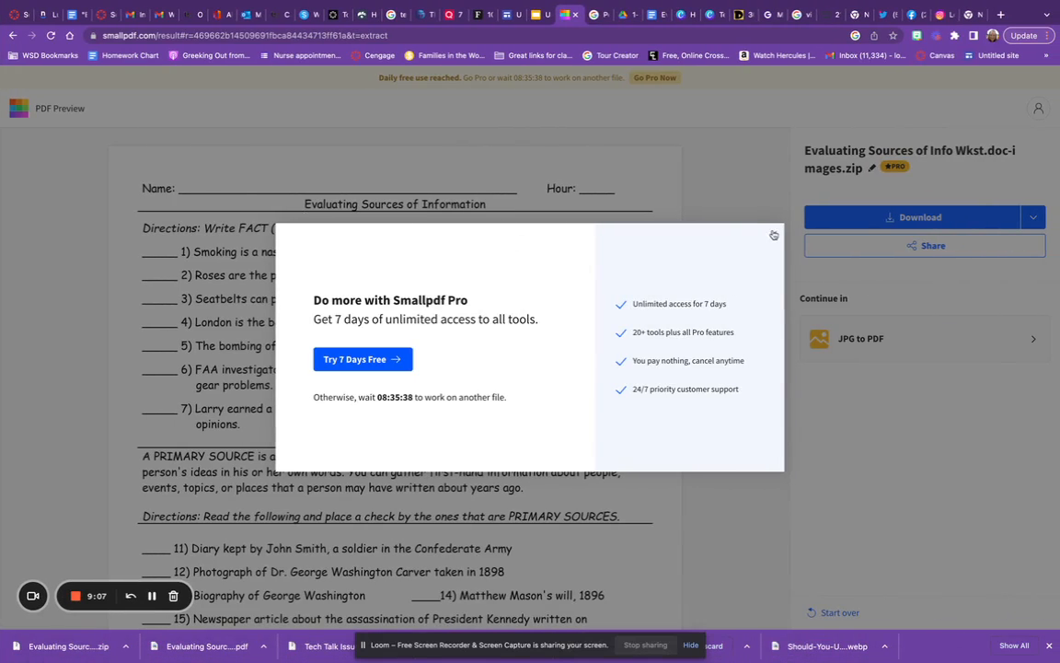
{"action": "left_click", "coordinate": [697, 211]}
{"action": "left_click", "coordinate": [538, 46]}
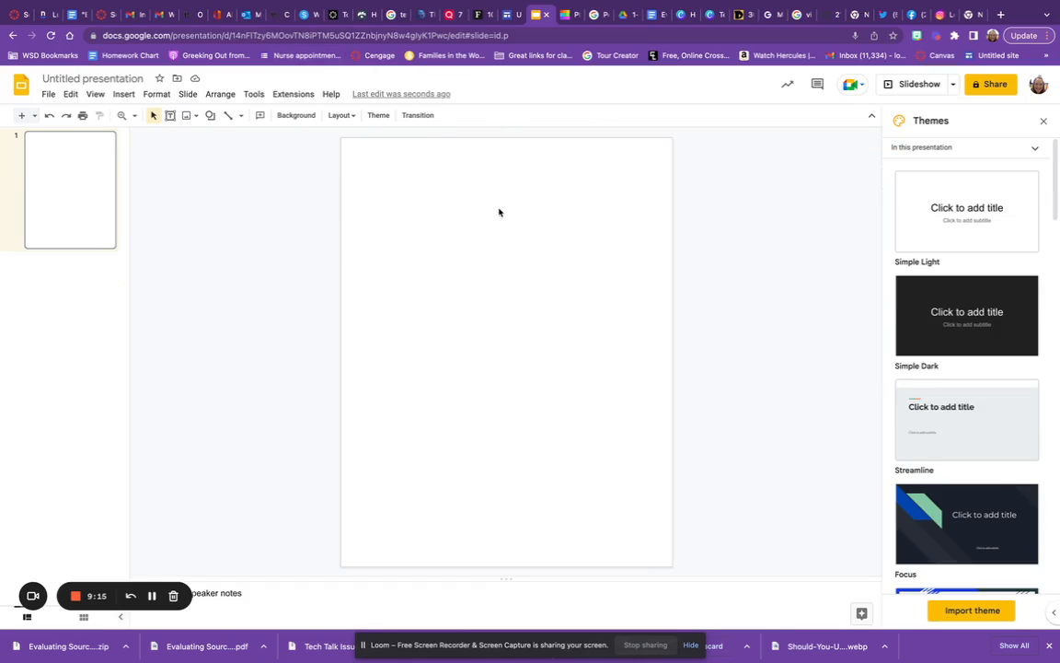
{"action": "left_click", "coordinate": [188, 94]}
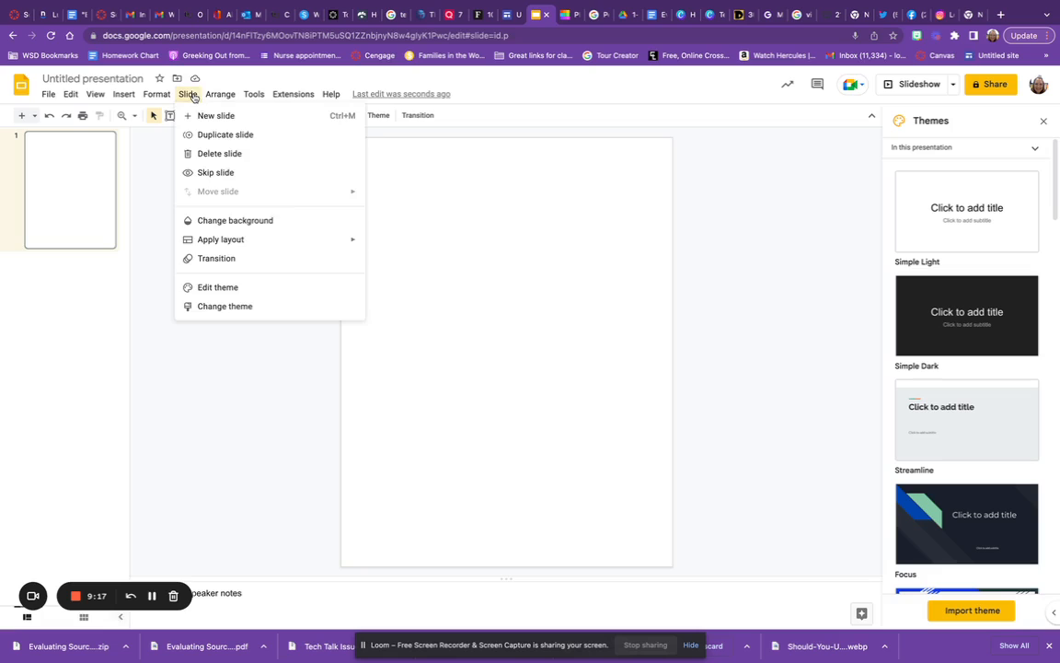
{"action": "left_click", "coordinate": [248, 293]}
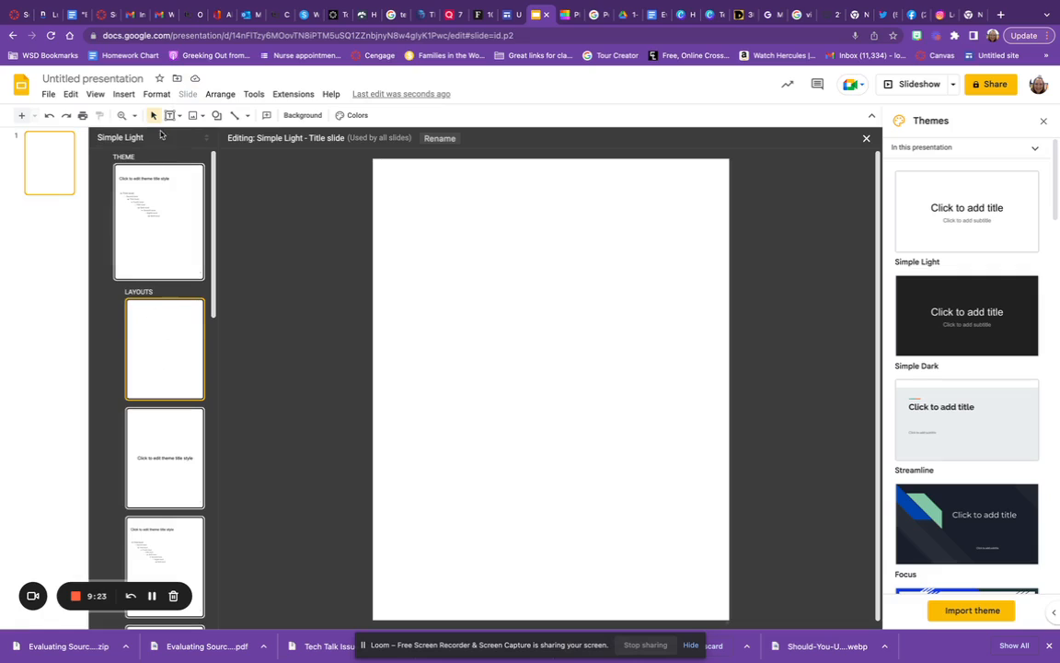
{"action": "left_click", "coordinate": [154, 372]}
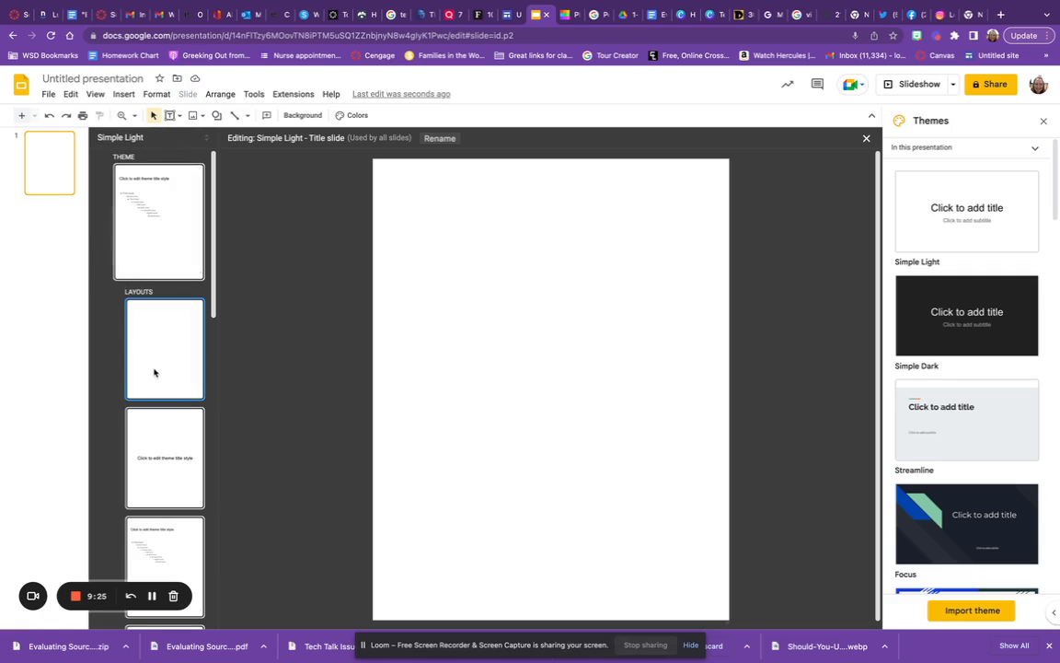
Insert 0001.jpg from the desktop as an image on the Title slide layout
{"action": "left_click", "coordinate": [125, 95]}
{"action": "mouse_move", "coordinate": [134, 114]}
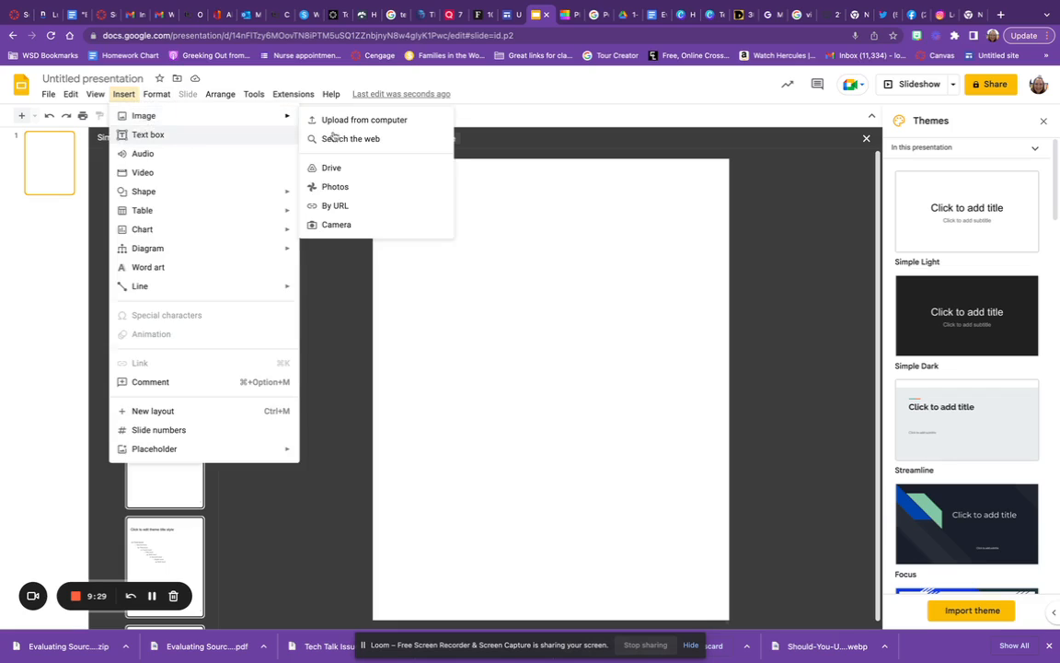
{"action": "left_click", "coordinate": [368, 126]}
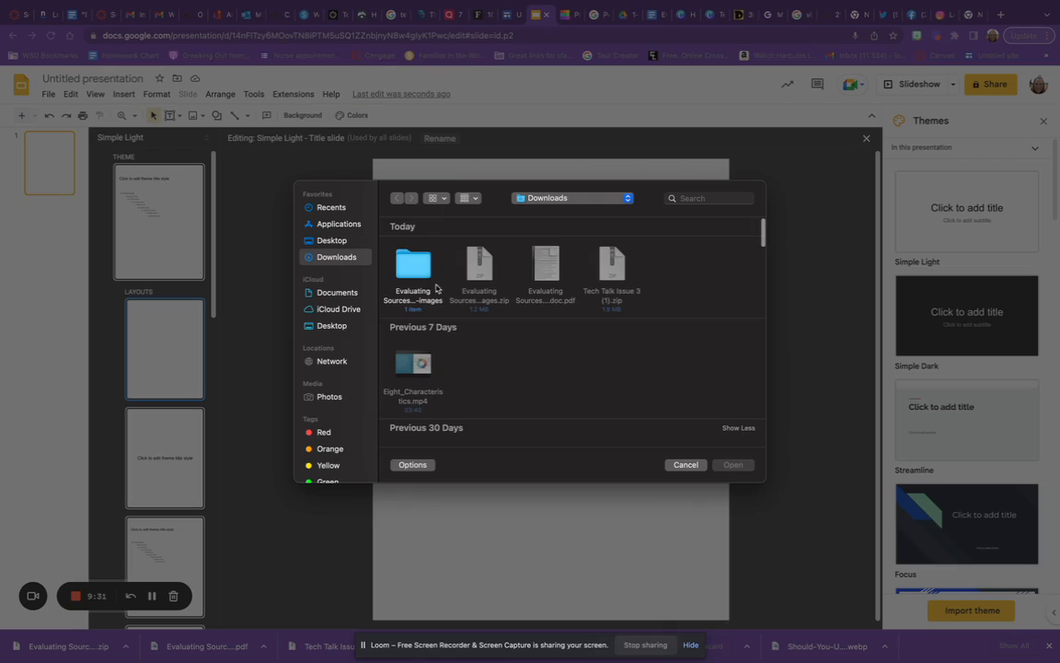
{"action": "left_click", "coordinate": [331, 241]}
{"action": "double_click", "coordinate": [411, 265]}
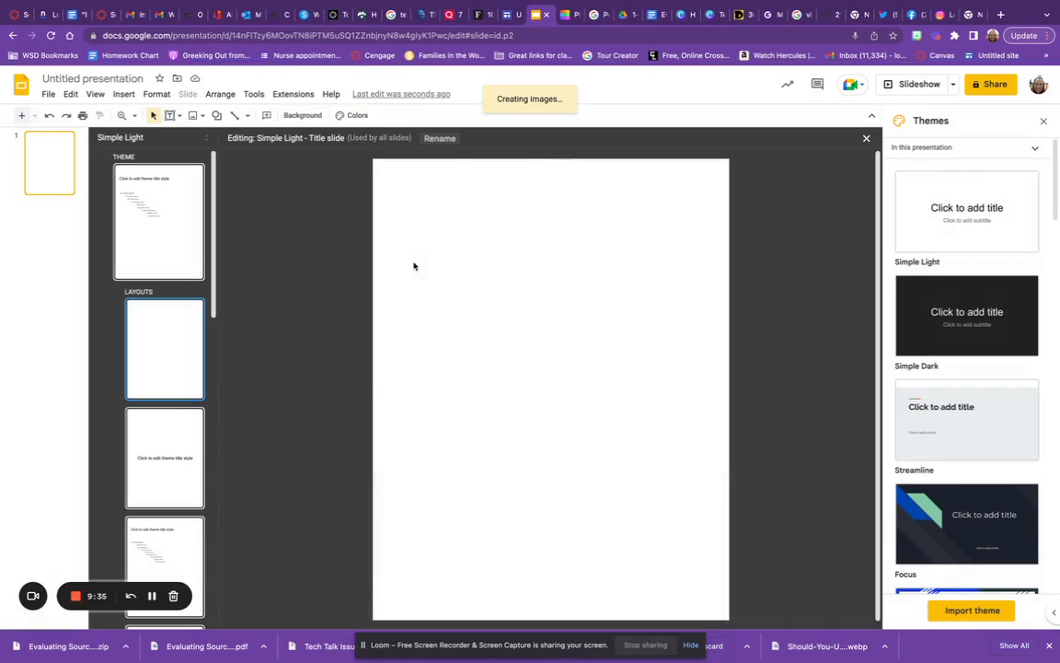
{"action": "mouse_move", "coordinate": [424, 265]}
{"action": "left_mouse_down"}
{"action": "mouse_move", "coordinate": [385, 256]}
{"action": "mouse_move", "coordinate": [418, 258]}
{"action": "left_mouse_up"}
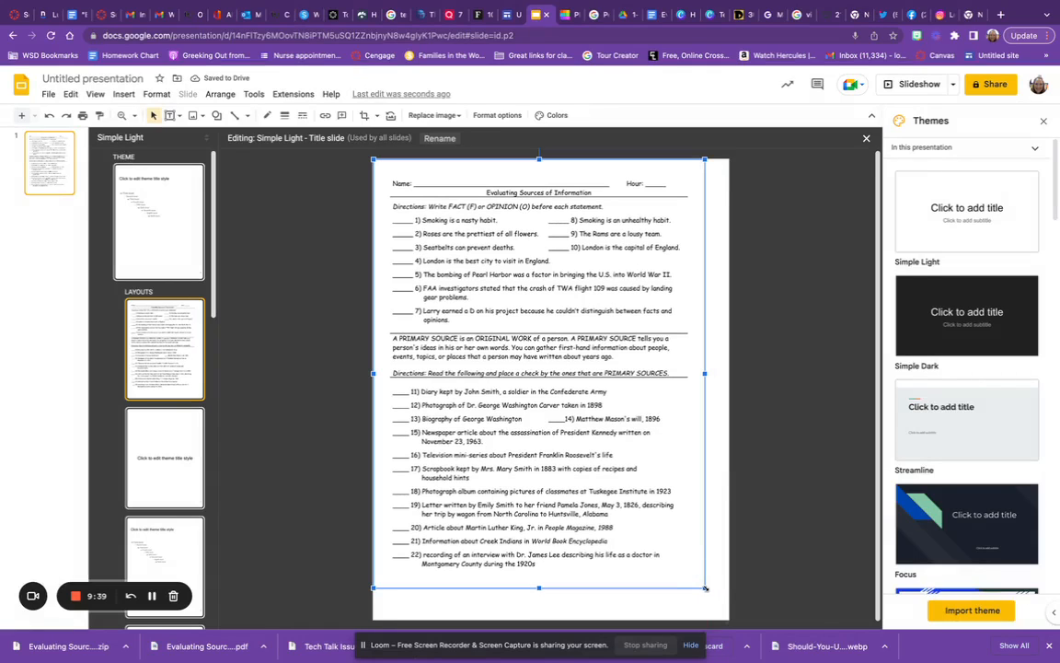
Enlarge the worksheet image to fill the whole Title slide layout and return to slide 1 for normal editing
{"action": "left_click_drag", "start_coordinate": [705, 588], "coordinate": [728, 619]}
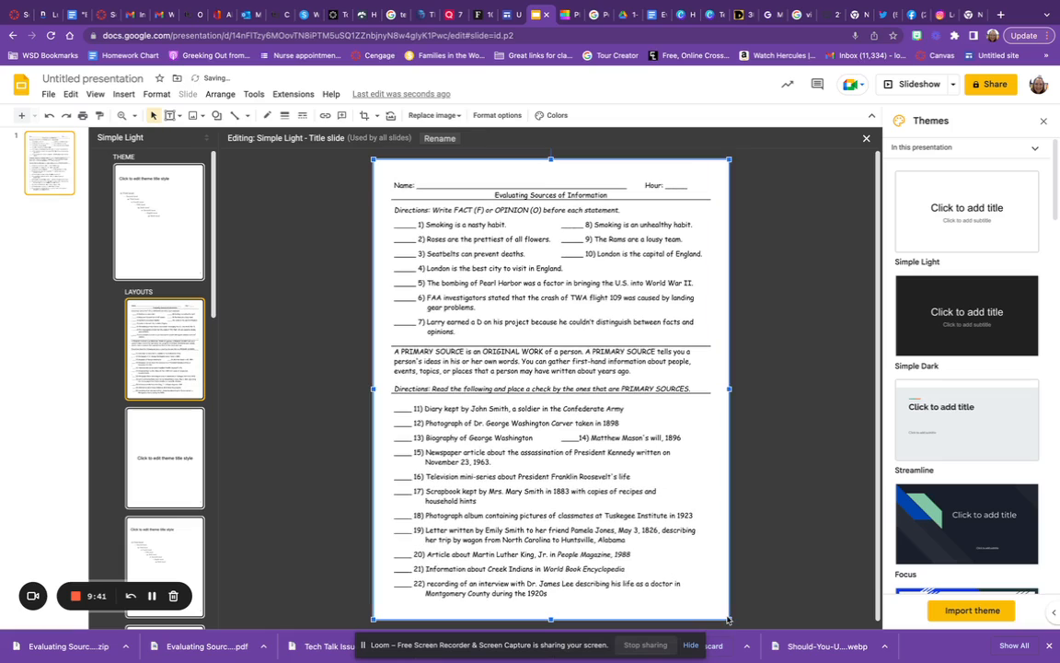
{"action": "left_click", "coordinate": [842, 448]}
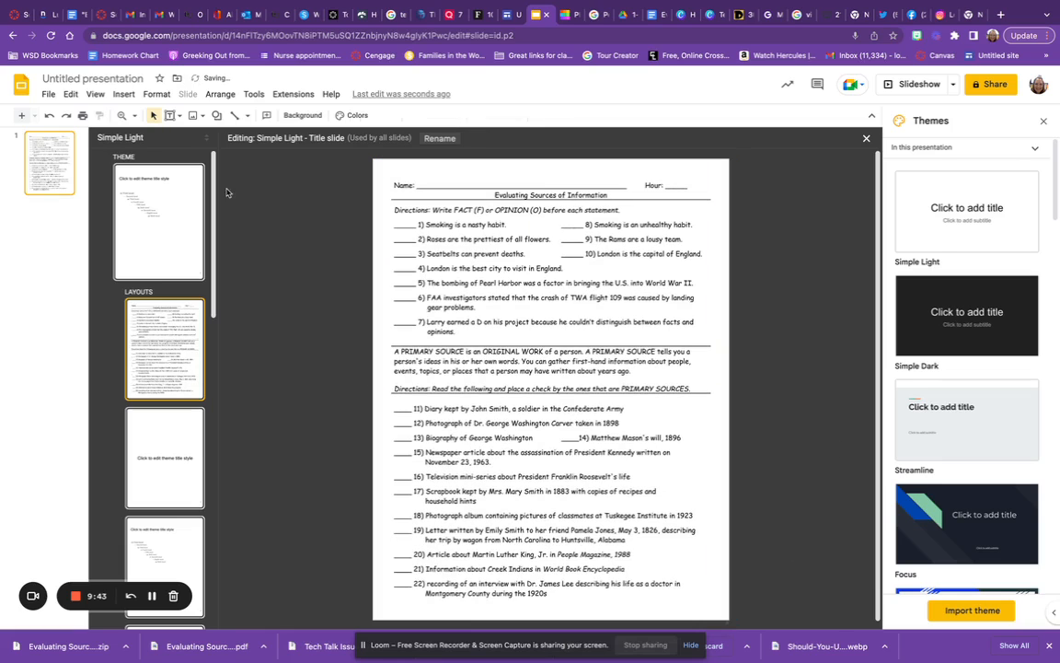
{"action": "left_click", "coordinate": [33, 149]}
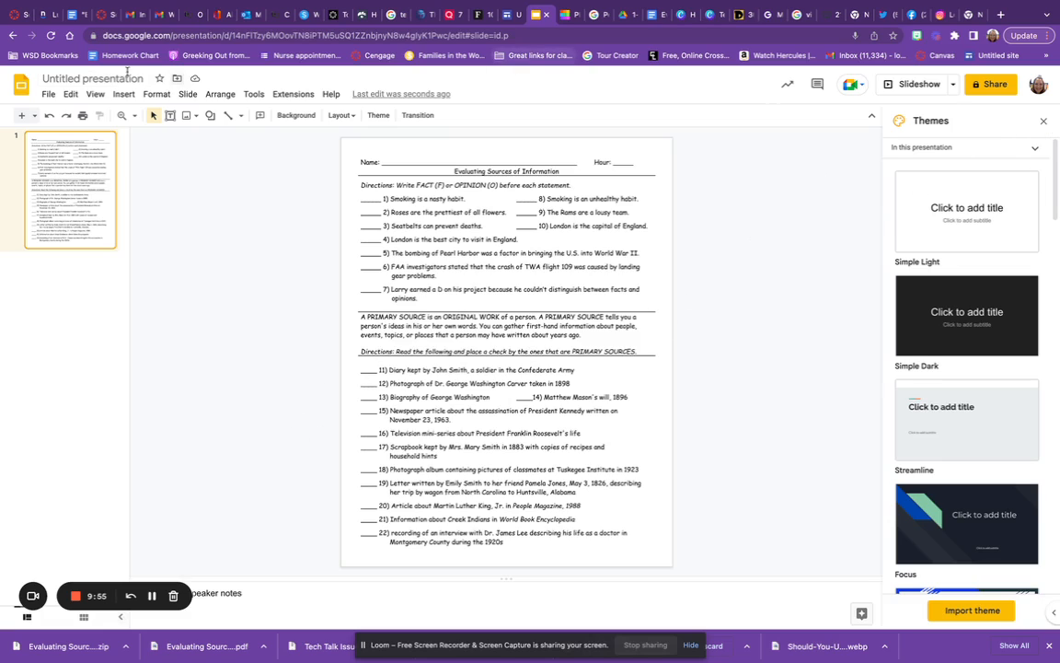
Search the web for "checkmark png" images from within the presentation
{"action": "left_click", "coordinate": [114, 95]}
{"action": "mouse_move", "coordinate": [138, 116]}
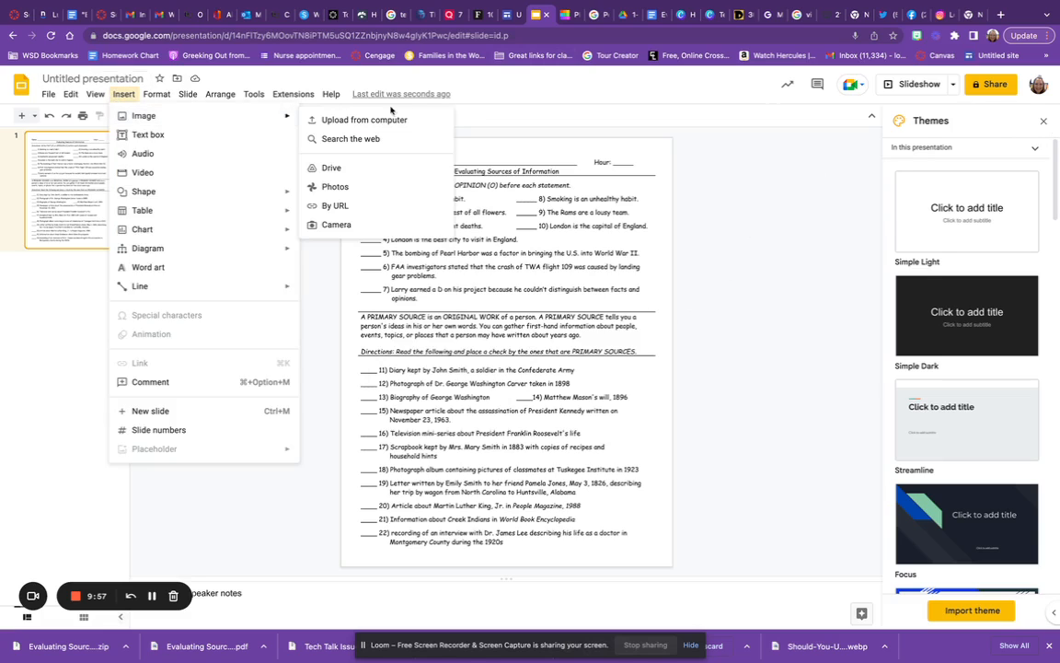
{"action": "left_click", "coordinate": [395, 139]}
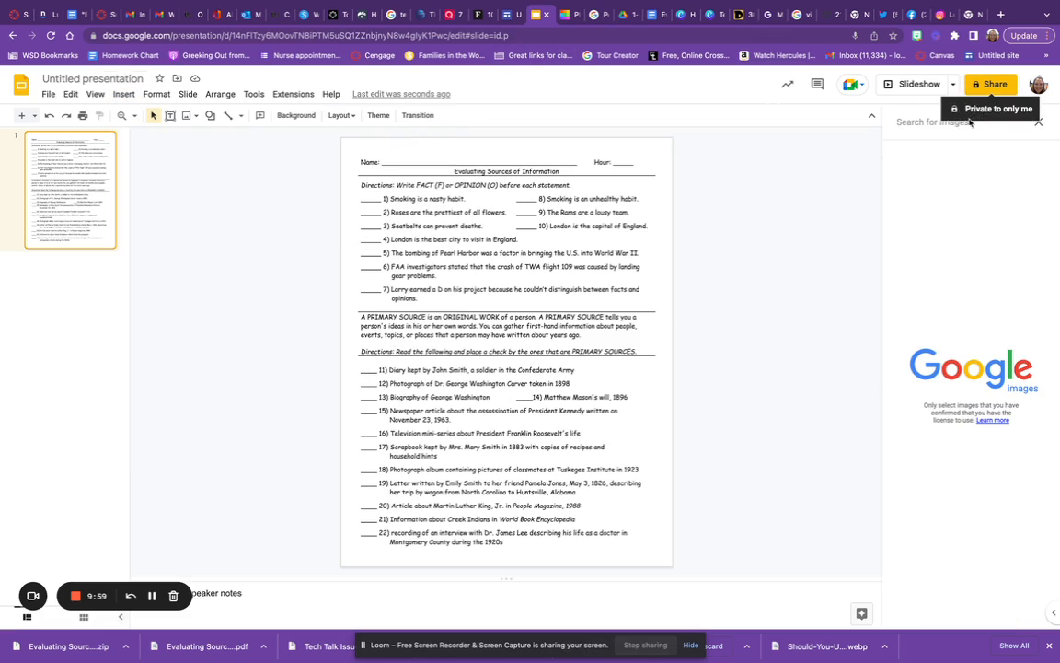
{"action": "type", "text": "checkp"}
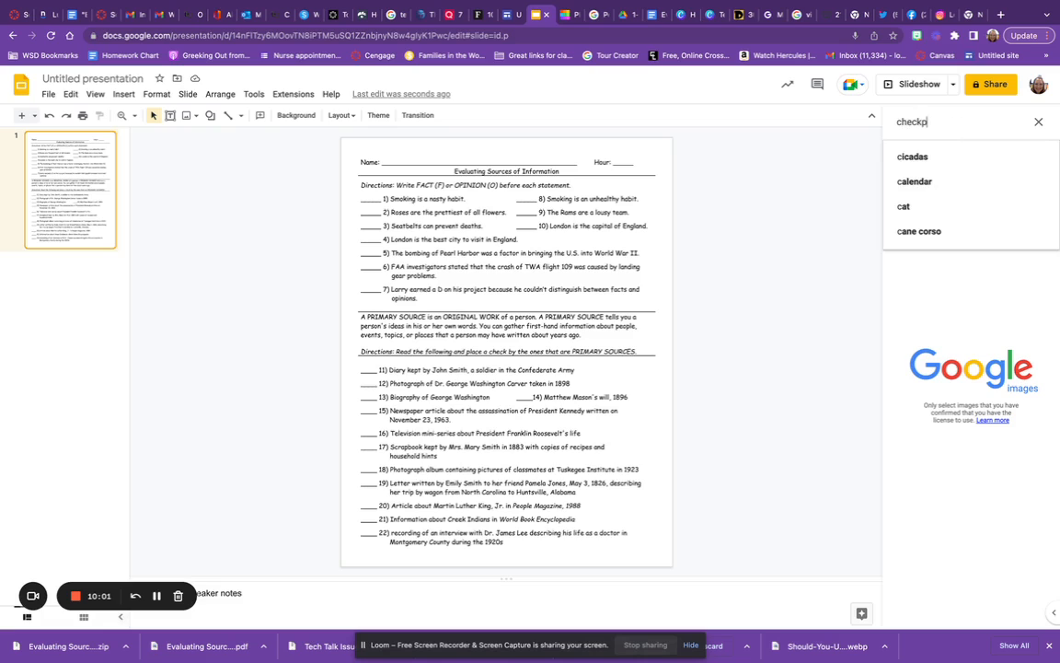
{"action": "type", "text": "mark"}
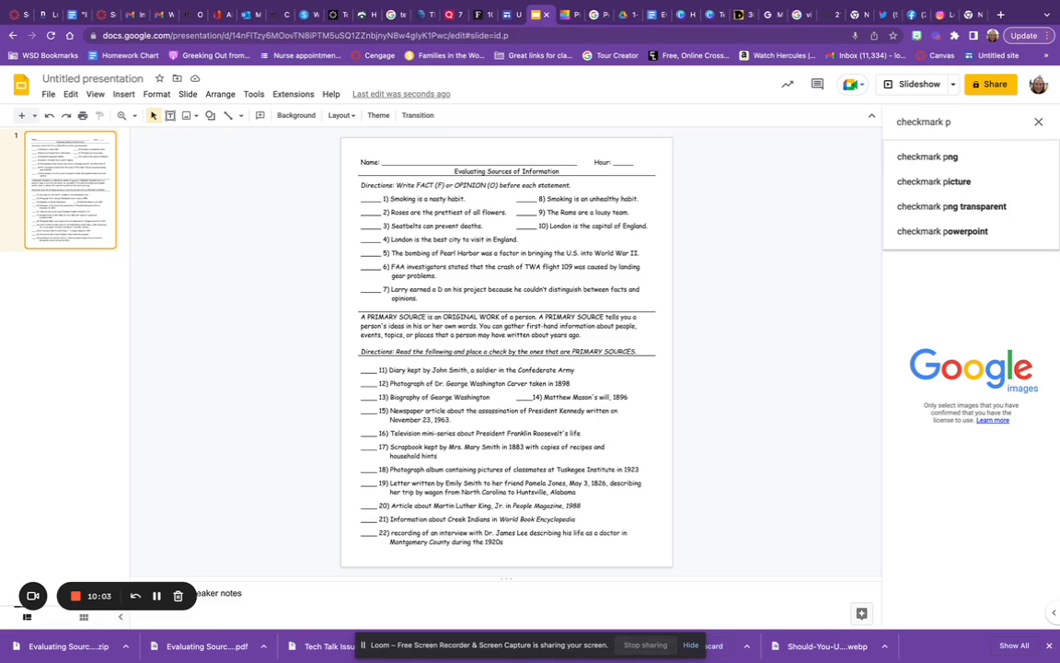
{"action": "type", "text": " png"}
{"action": "key", "text": "Return"}
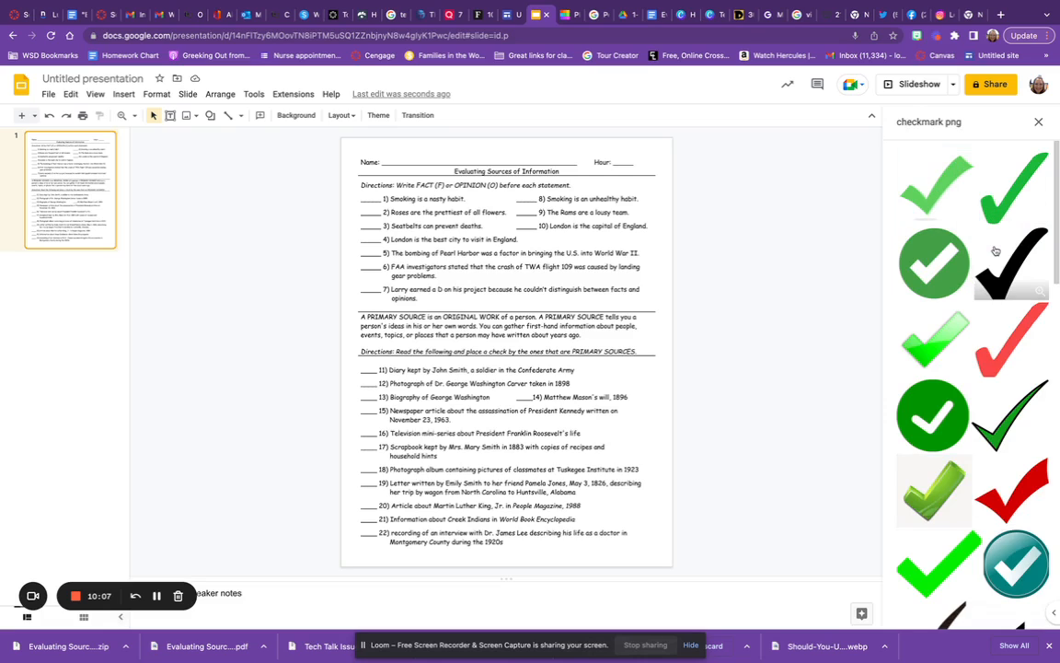
Insert the solid black checkmark, shrink it to fit the answer blanks, and place it in the empty area left of the slide
{"action": "left_click", "coordinate": [995, 250]}
{"action": "left_click_drag", "start_coordinate": [996, 250], "coordinate": [564, 267]}
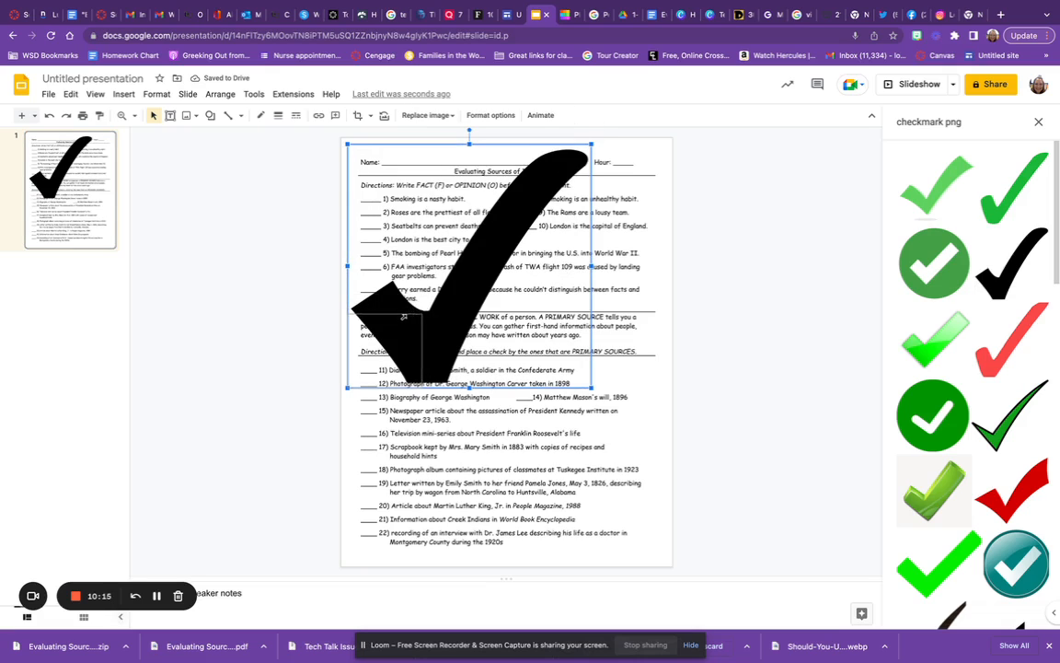
{"action": "left_click_drag", "start_coordinate": [591, 144], "coordinate": [204, 299]}
{"action": "left_click", "coordinate": [441, 357]}
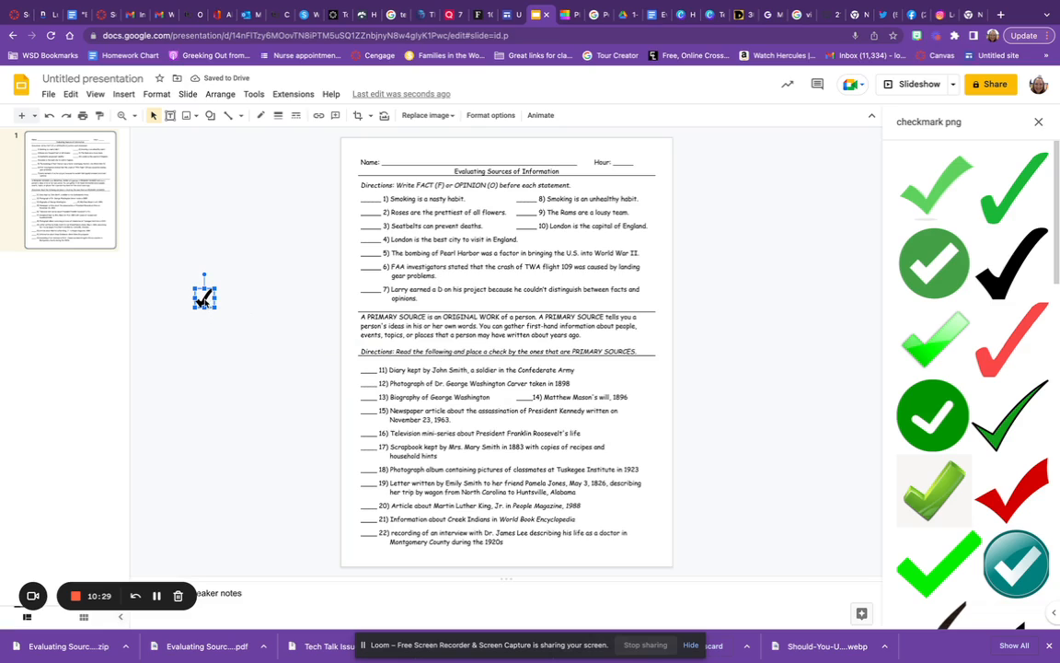
Duplicate the small black checkmark ten times and deselect the last copy
{"action": "key", "text": "ctrl+d"}
{"action": "key", "text": "ctrl+d"}
{"action": "key", "text": "ctrl+d"}
{"action": "key", "text": "ctrl+d"}
{"action": "key", "text": "ctrl+d"}
{"action": "key", "text": "ctrl+d"}
{"action": "key", "text": "ctrl+d"}
{"action": "key", "text": "ctrl+d"}
{"action": "key", "text": "ctrl+d"}
{"action": "key", "text": "ctrl+d"}
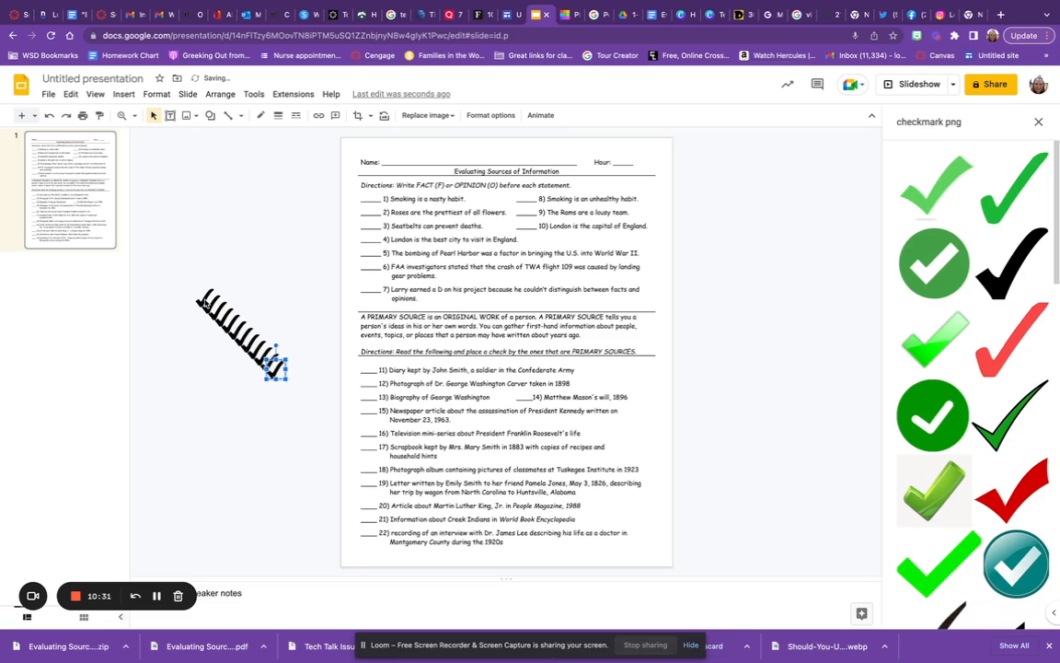
{"action": "left_click", "coordinate": [226, 362]}
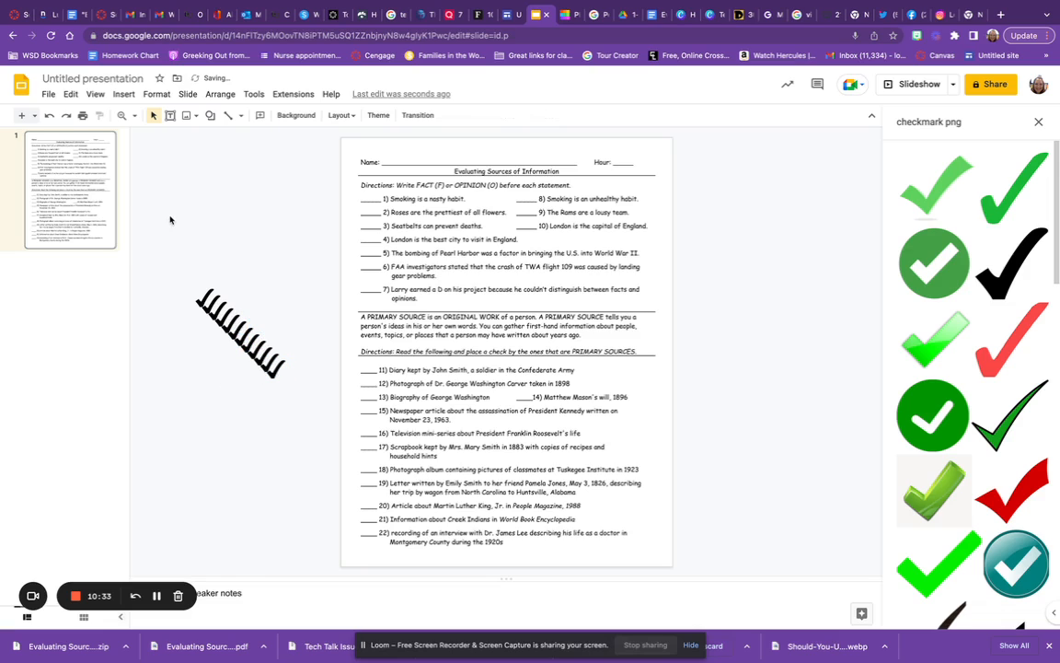
Stack all the checkmarks in one spot by selecting them together and aligning them to center and middle
{"action": "left_click_drag", "start_coordinate": [170, 219], "coordinate": [308, 443]}
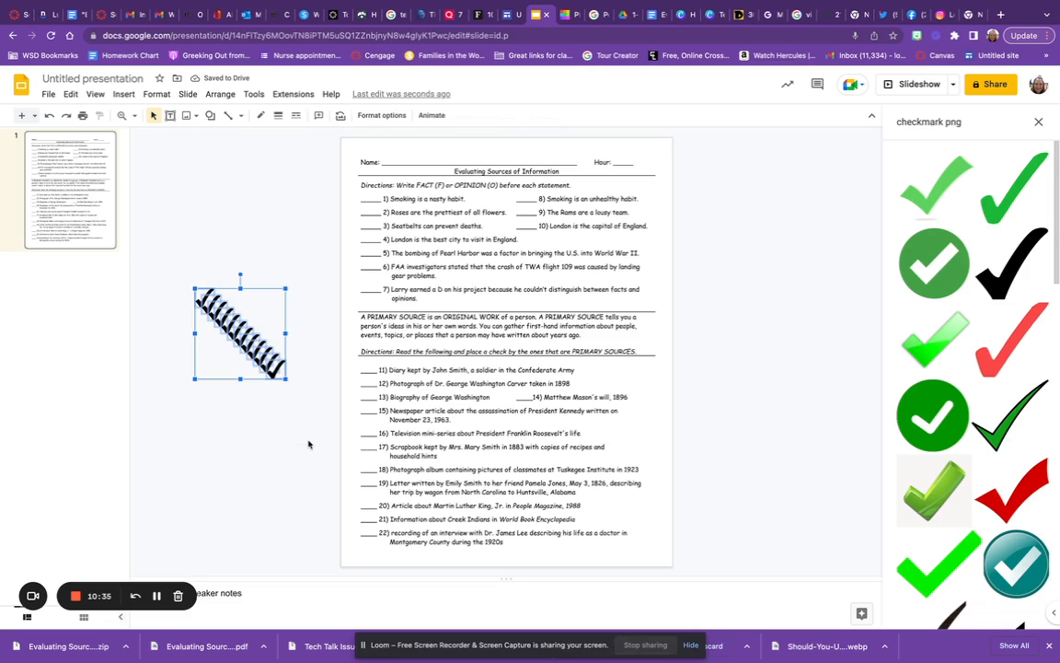
{"action": "left_click", "coordinate": [220, 93]}
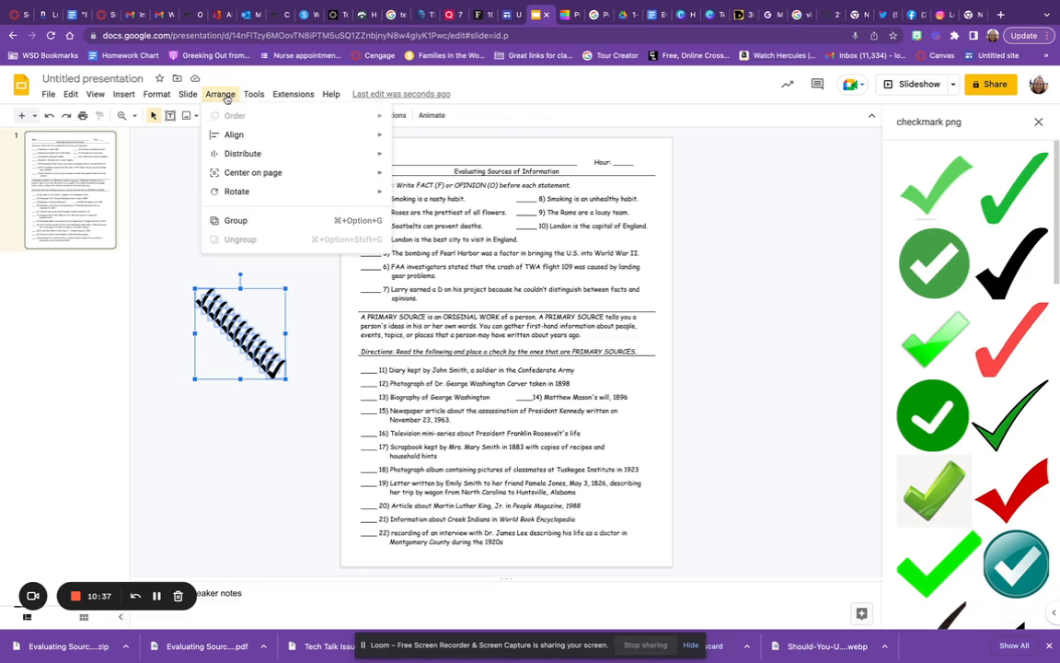
{"action": "mouse_move", "coordinate": [258, 181]}
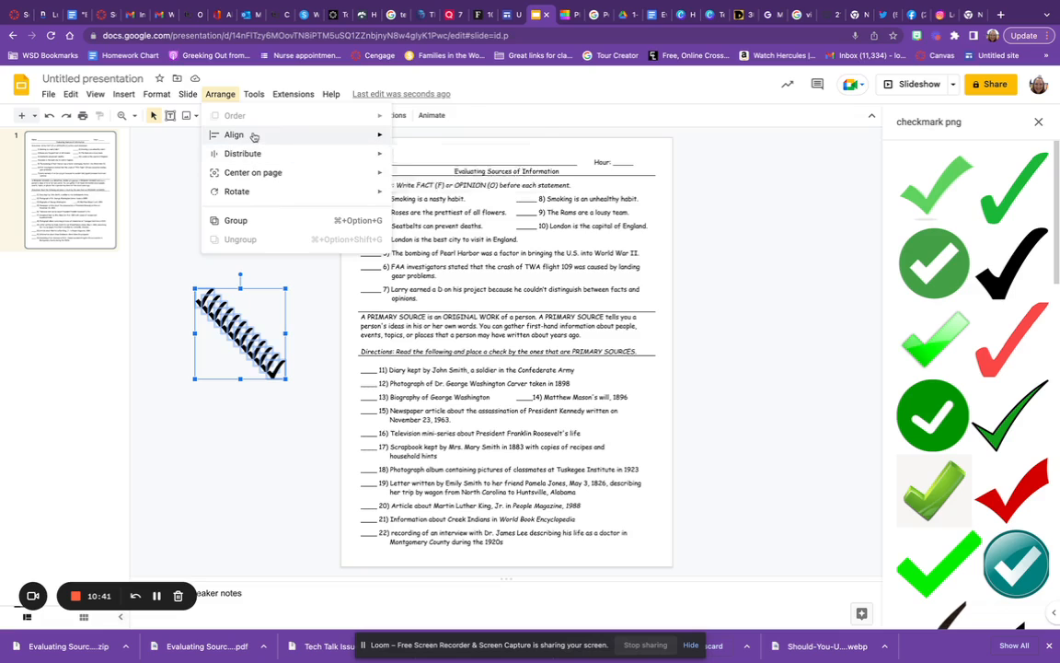
{"action": "mouse_move", "coordinate": [308, 138]}
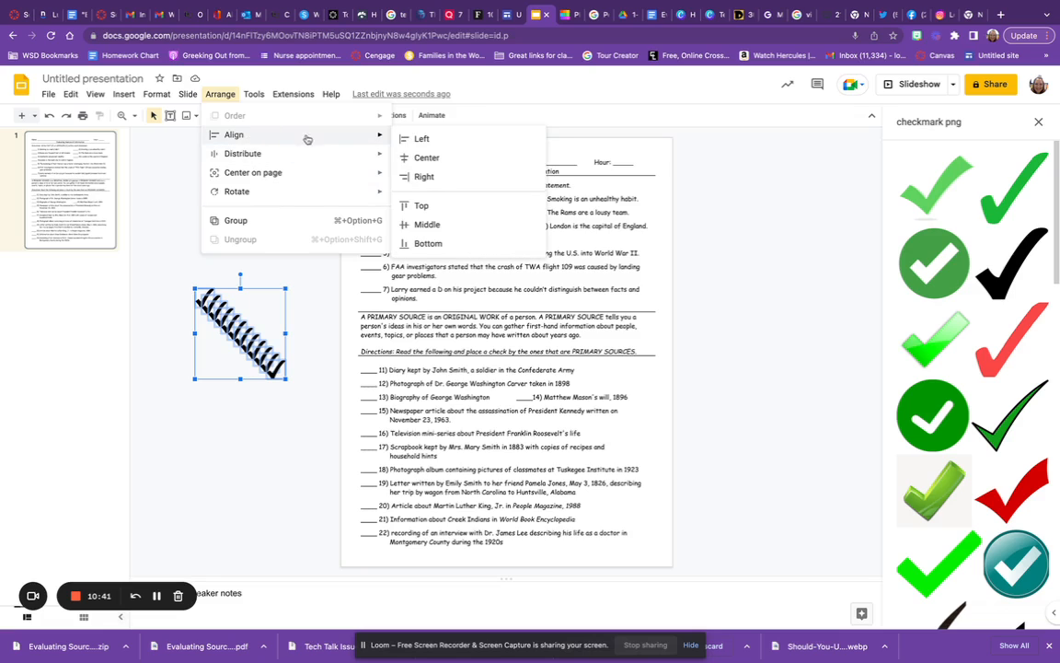
{"action": "left_click", "coordinate": [412, 158]}
{"action": "left_click", "coordinate": [220, 94]}
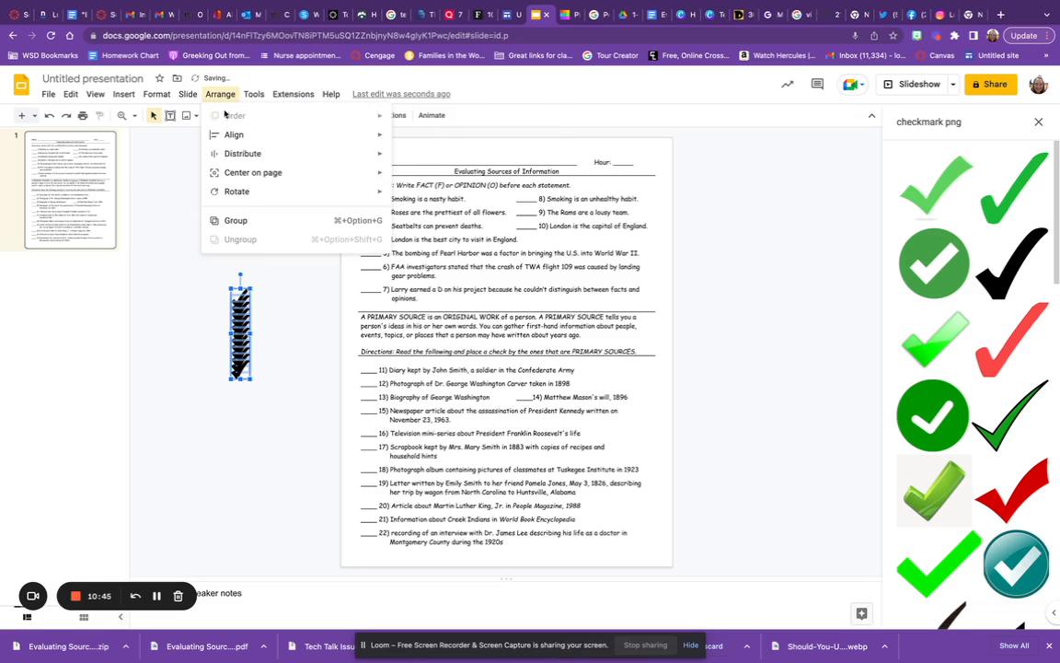
{"action": "mouse_move", "coordinate": [232, 136]}
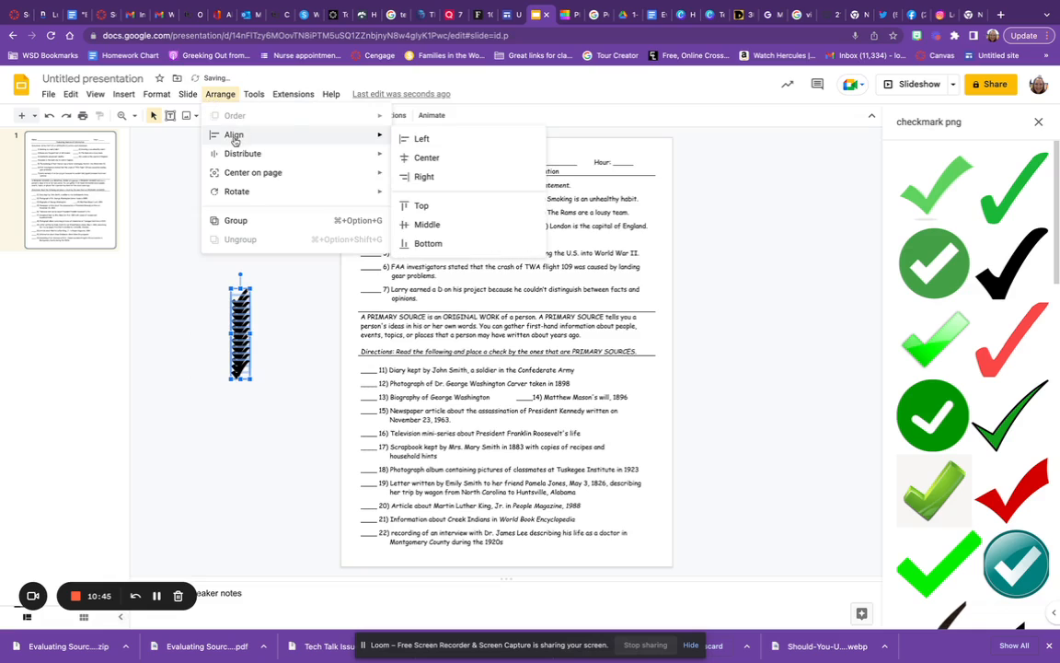
{"action": "left_click", "coordinate": [427, 224]}
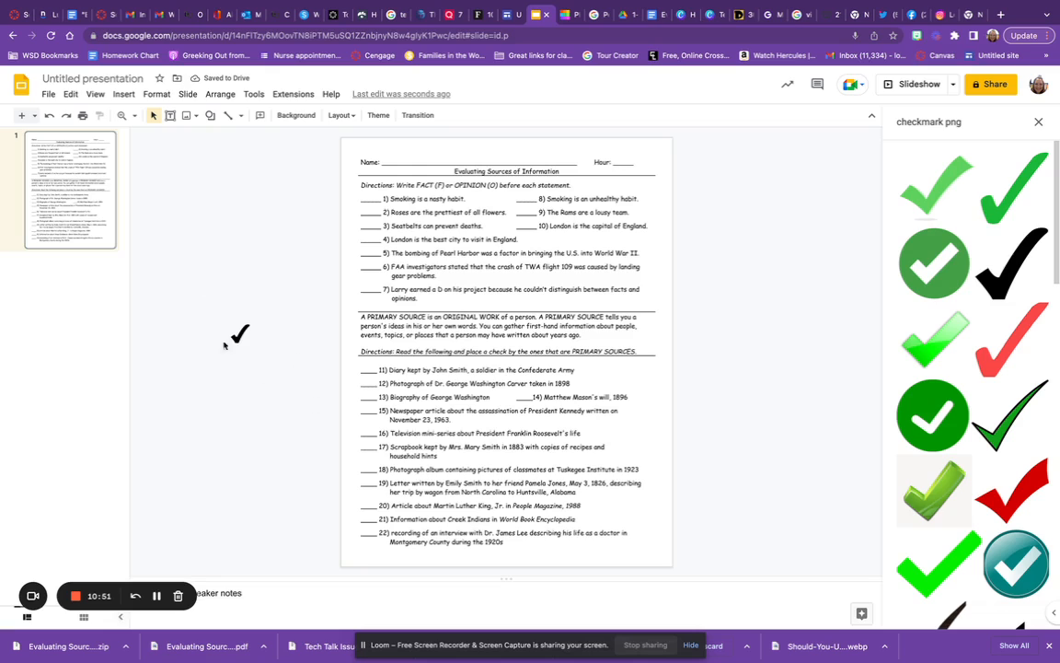
Move the whole checkmark stack closer to the slide, and place one checkmark on each of the blanks for items 11, 17 and 14
{"action": "left_click_drag", "start_coordinate": [190, 286], "coordinate": [305, 416]}
{"action": "left_click", "coordinate": [252, 319]}
{"action": "left_click", "coordinate": [306, 415]}
{"action": "left_click_drag", "start_coordinate": [369, 358], "coordinate": [370, 366]}
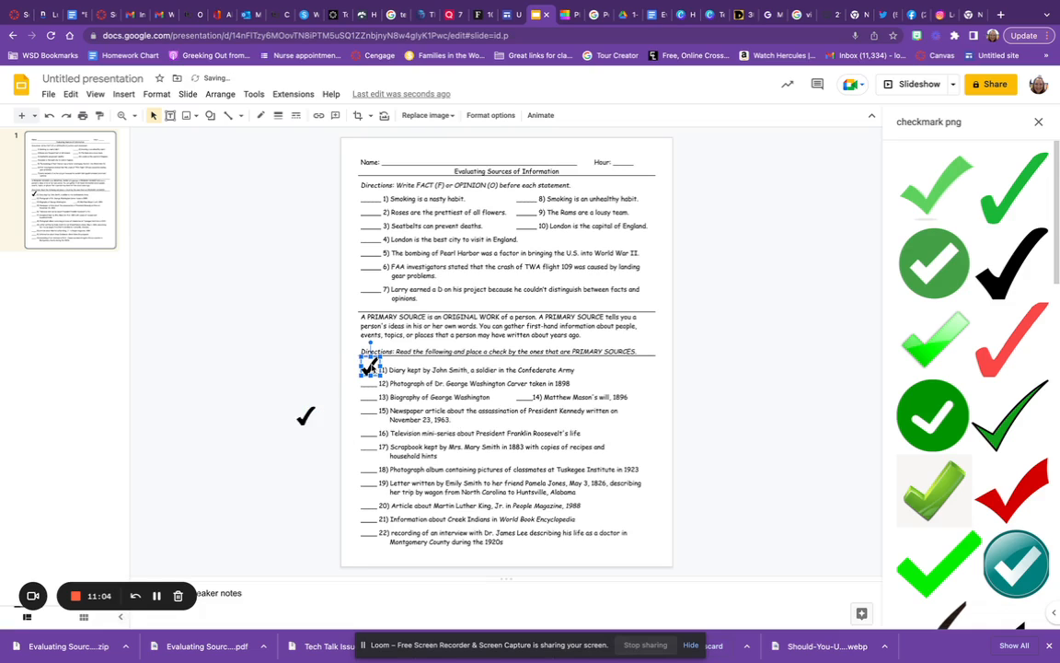
{"action": "left_click", "coordinate": [306, 415]}
{"action": "left_click_drag", "start_coordinate": [305, 413], "coordinate": [371, 448]}
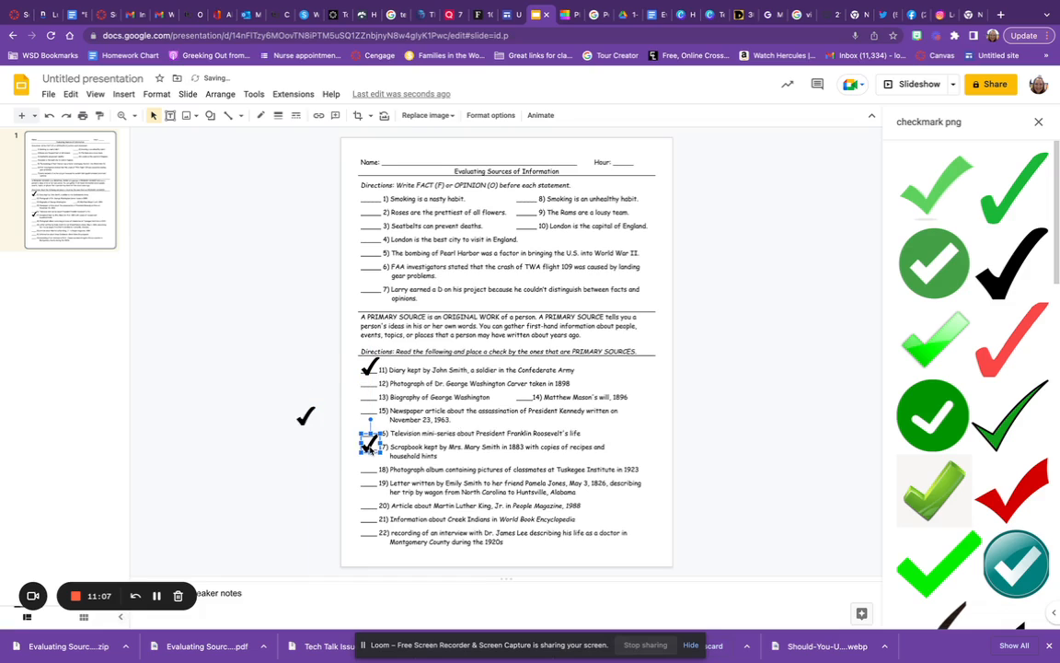
{"action": "left_click", "coordinate": [305, 417]}
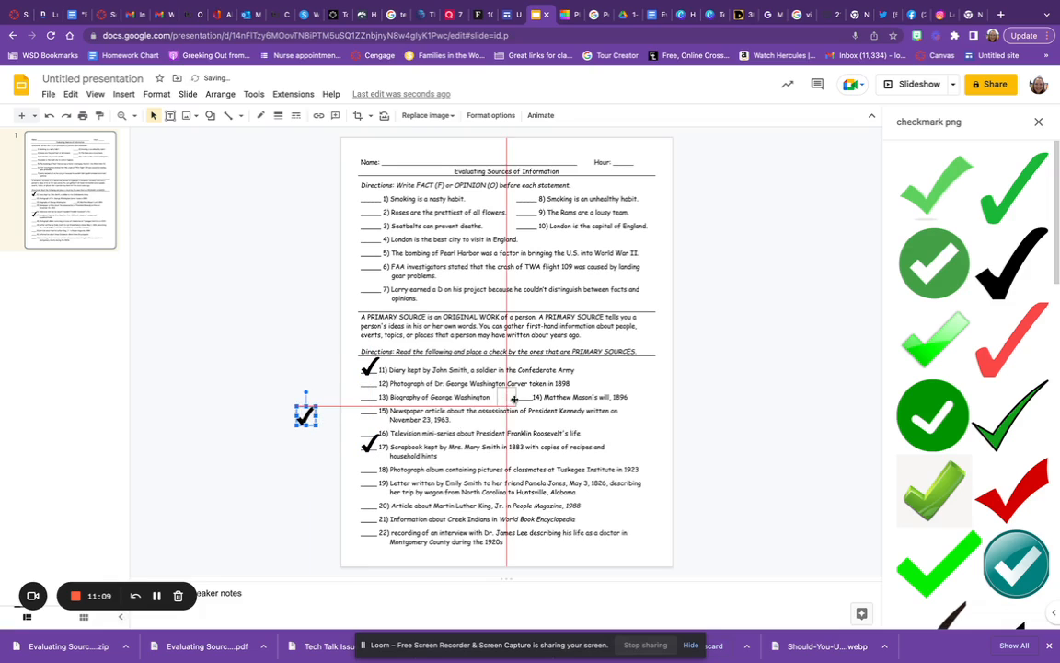
{"action": "left_click_drag", "start_coordinate": [305, 417], "coordinate": [527, 396]}
{"action": "left_click", "coordinate": [815, 294]}
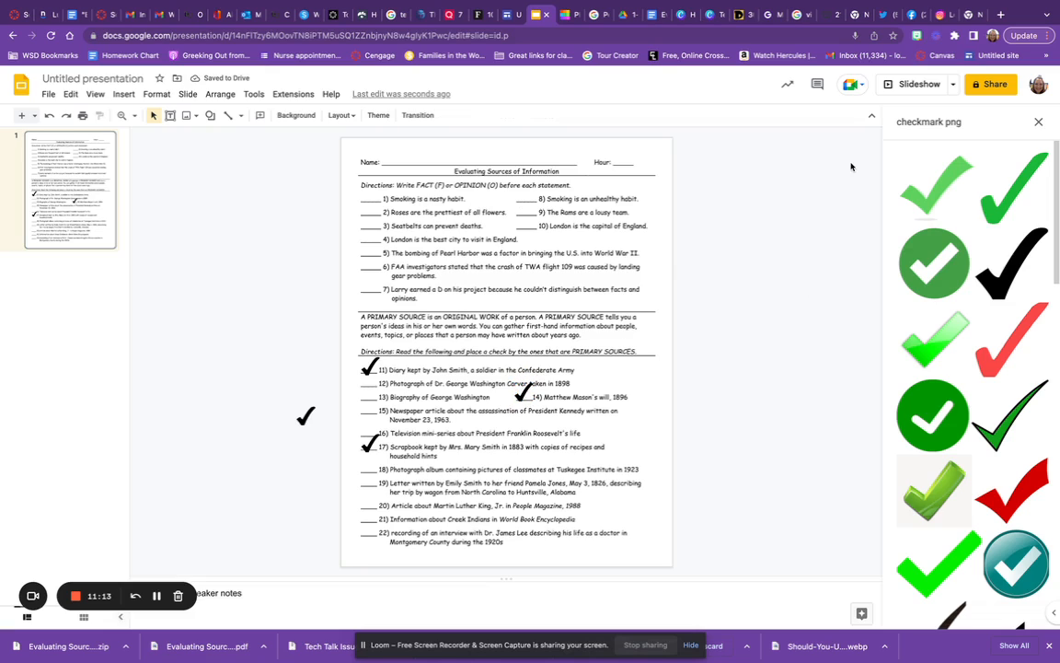
Search the web for "letter f" images from within the presentation
{"action": "left_click", "coordinate": [968, 120]}
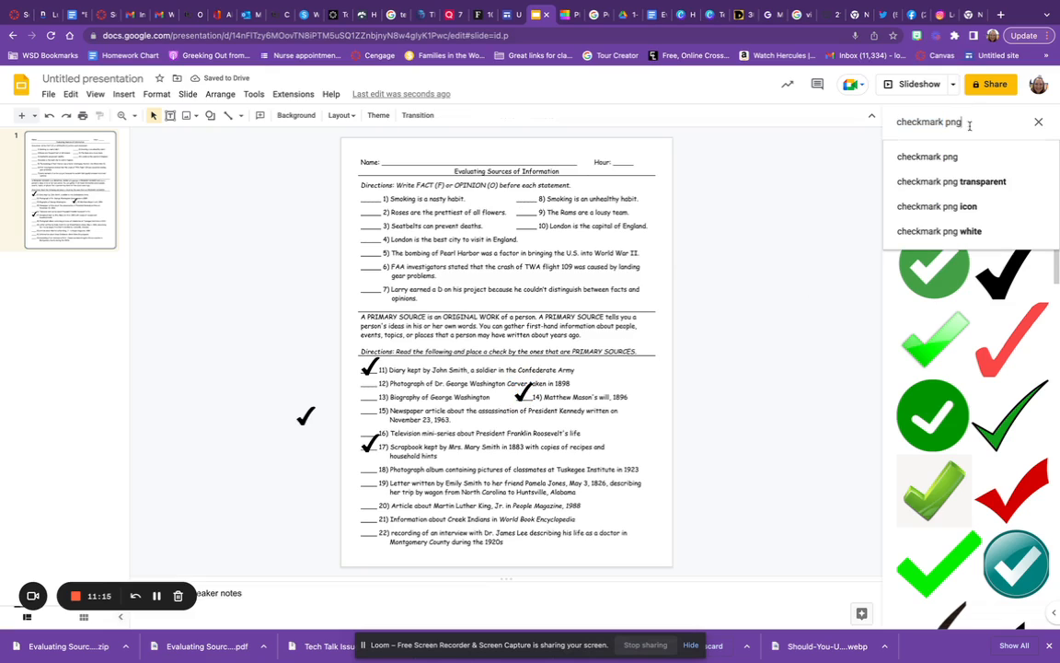
{"action": "type", "text": "l"}
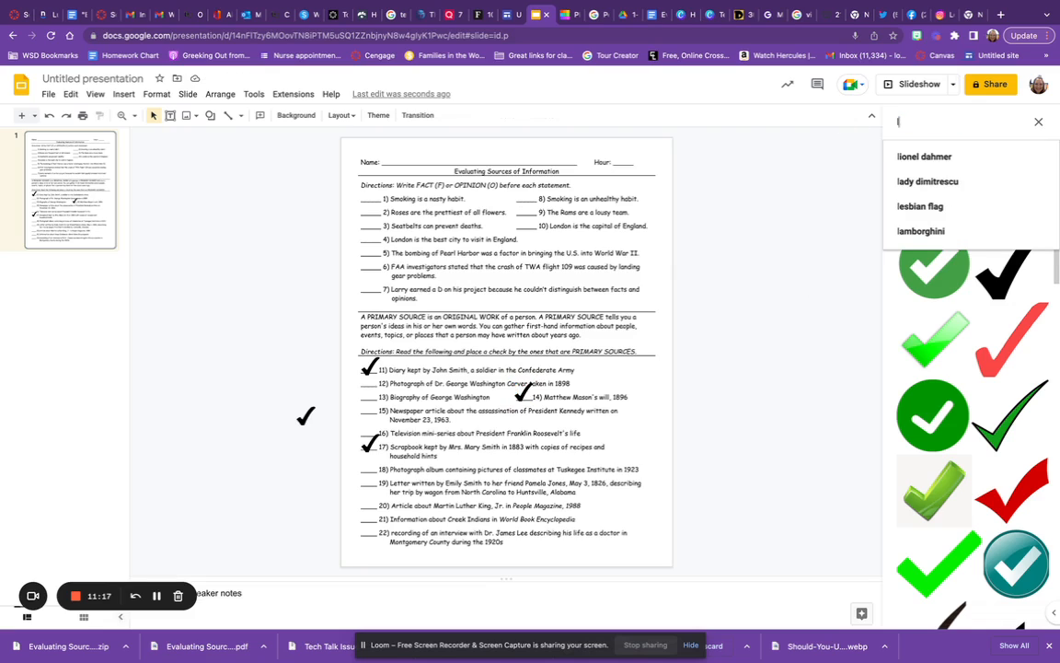
{"action": "type", "text": "etter f"}
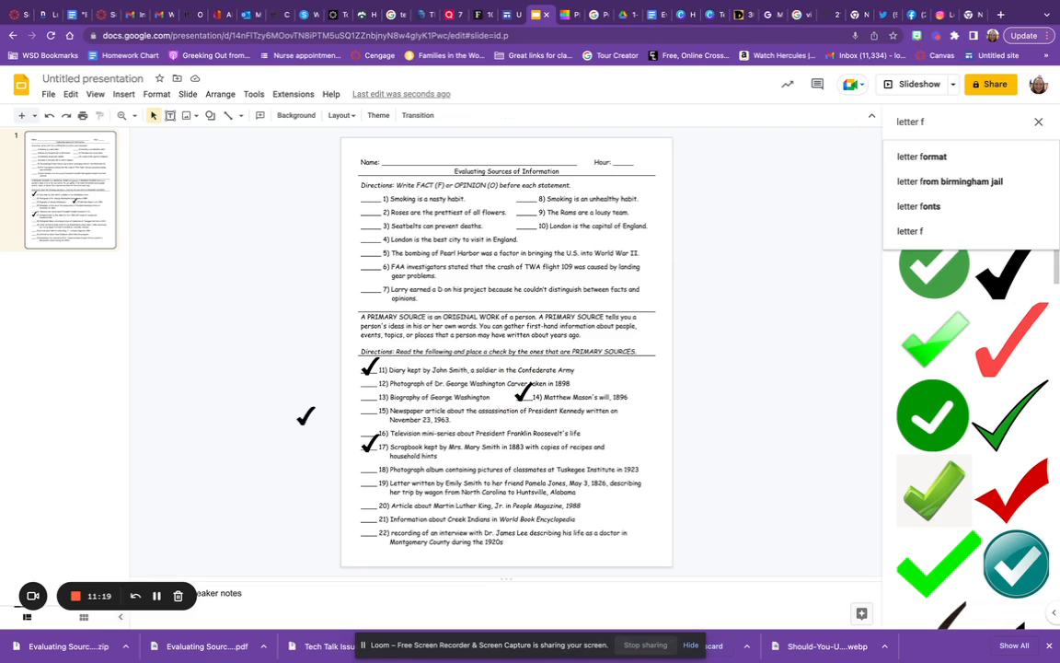
{"action": "key", "text": "Return"}
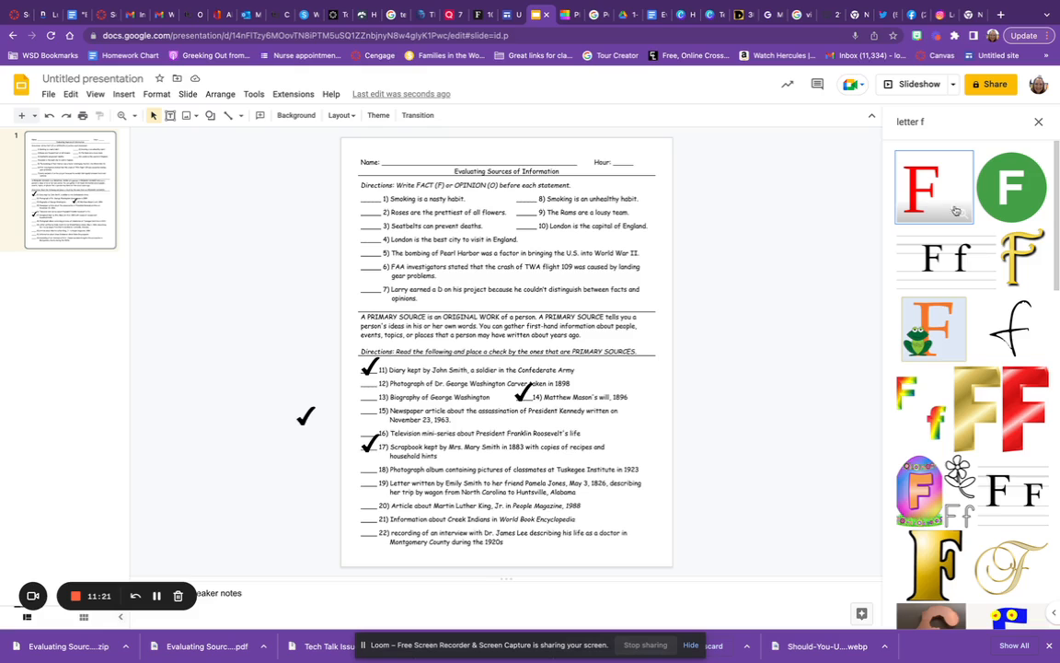
Insert the red brick letter F image and shrink it to fit the answer blank of statement 1
{"action": "scroll", "coordinate": [981, 342], "scroll_direction": "down", "scroll_amount": 2}
{"action": "scroll", "coordinate": [981, 342], "scroll_direction": "down", "scroll_amount": 5}
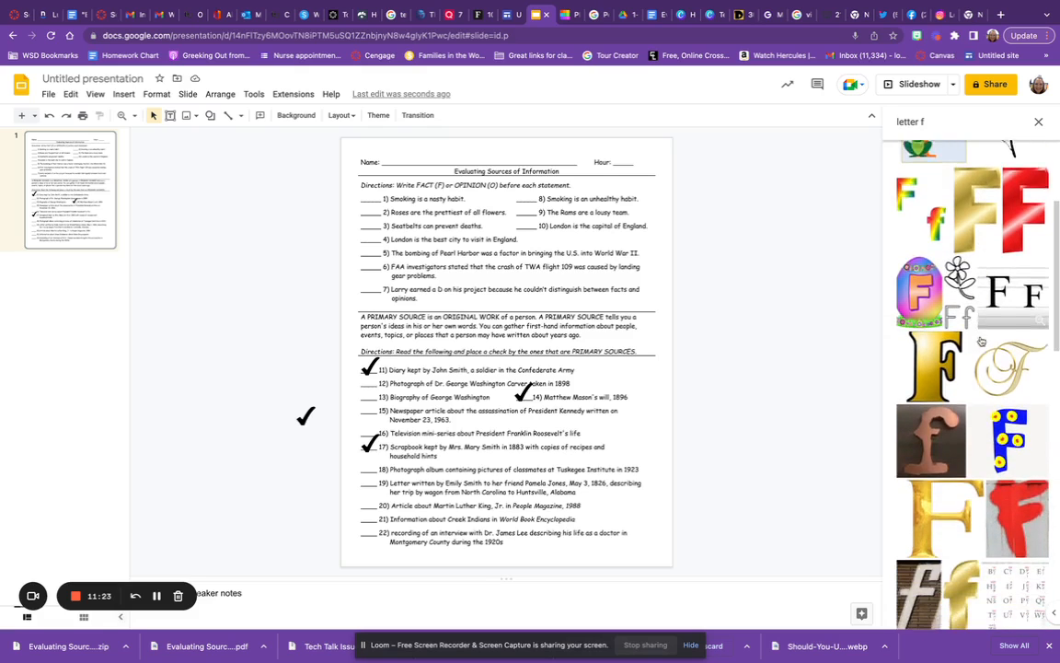
{"action": "scroll", "coordinate": [982, 341], "scroll_direction": "down", "scroll_amount": 2}
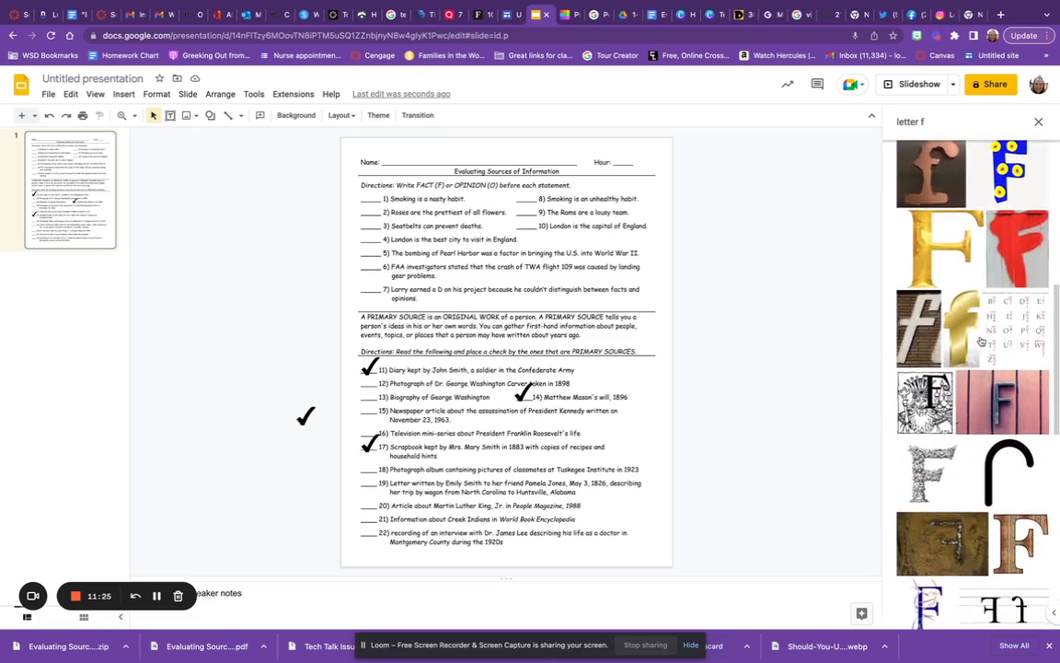
{"action": "scroll", "coordinate": [980, 308], "scroll_direction": "down", "scroll_amount": 3}
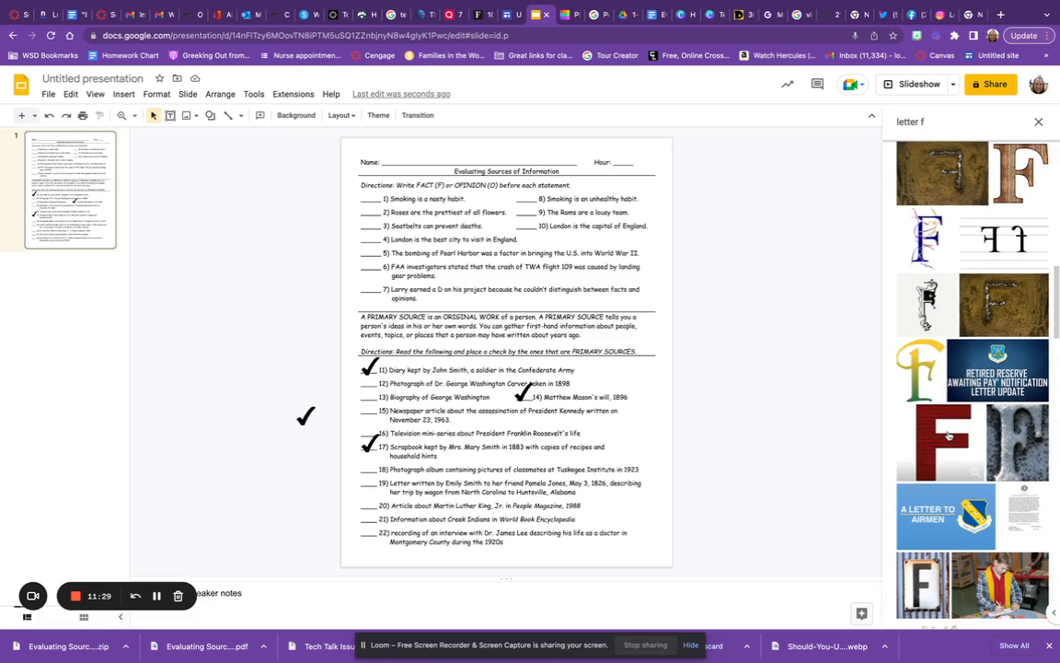
{"action": "left_click_drag", "start_coordinate": [974, 416], "coordinate": [440, 220]}
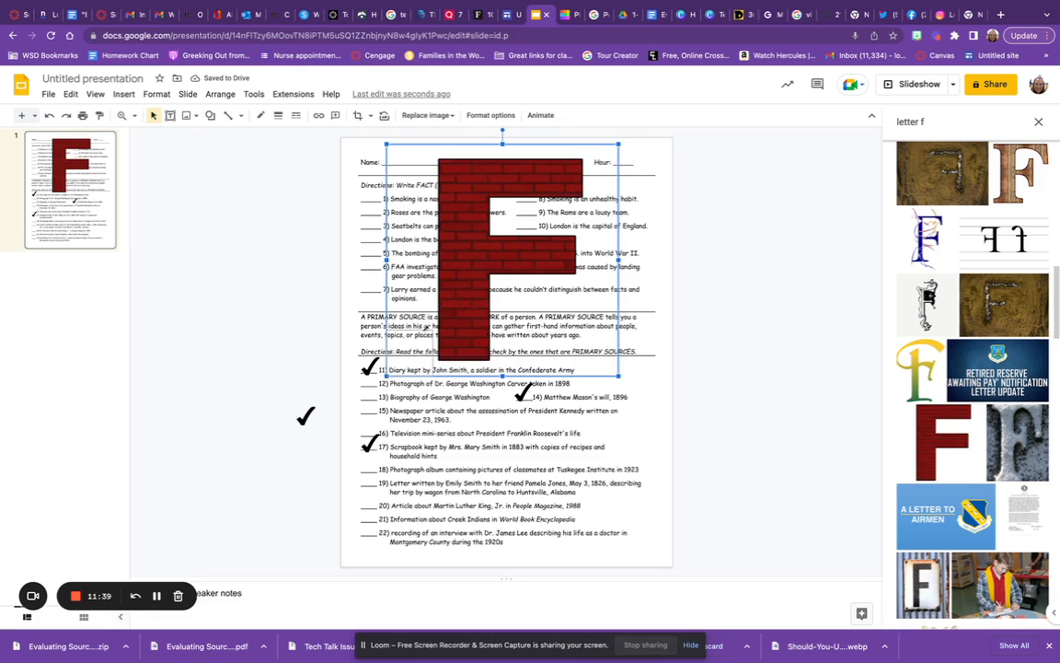
{"action": "left_click_drag", "start_coordinate": [417, 335], "coordinate": [376, 190]}
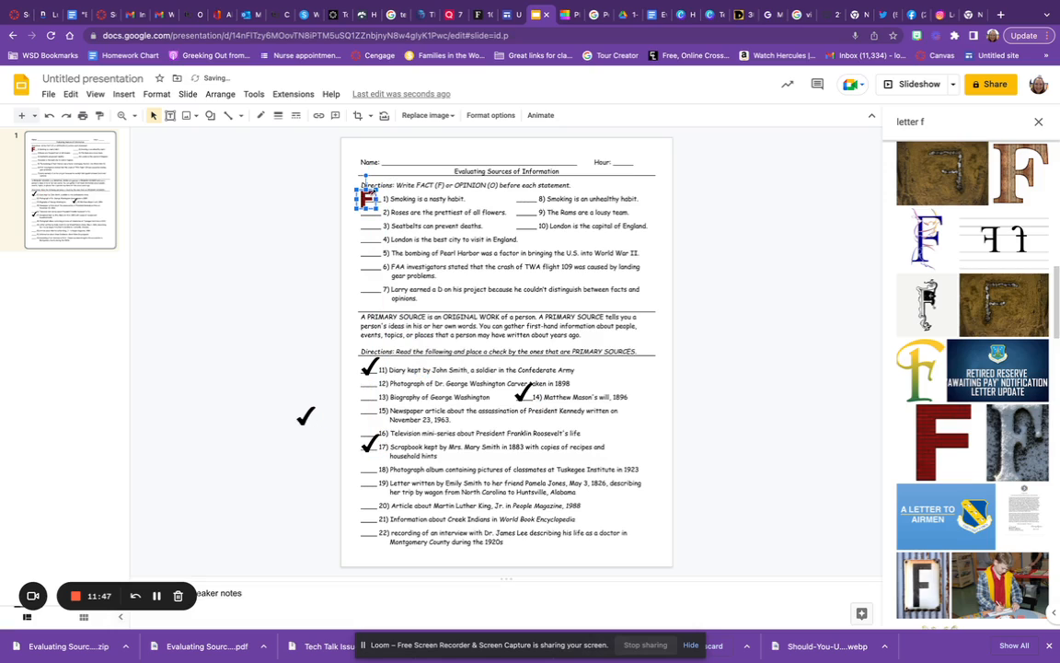
{"action": "left_click", "coordinate": [402, 205]}
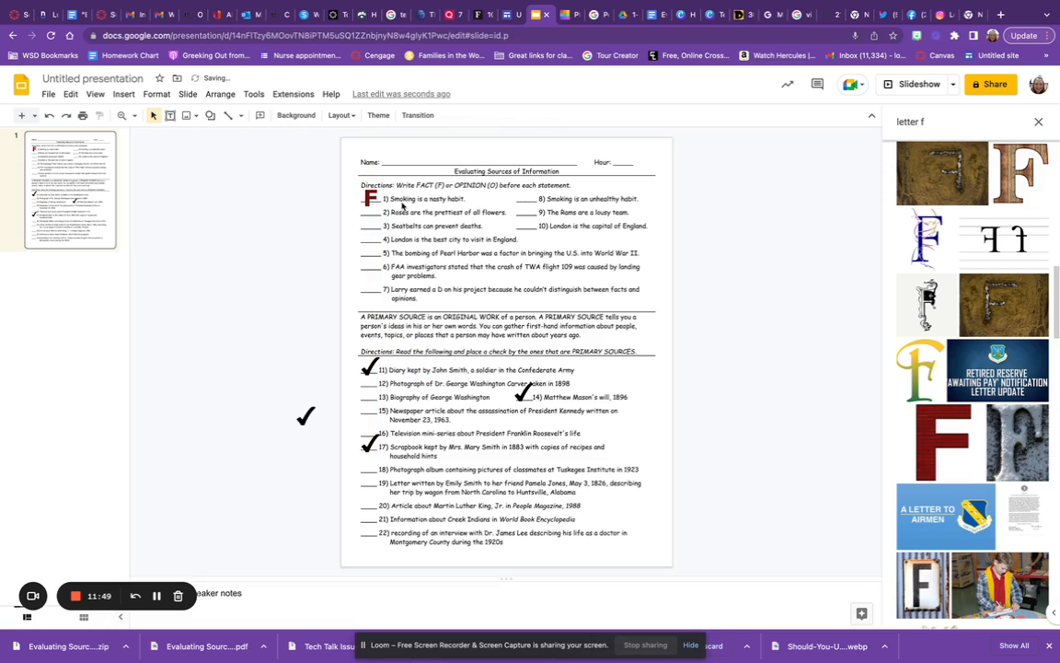
Move the small red F into the empty area left of the slide and duplicate it seven times
{"action": "left_click_drag", "start_coordinate": [374, 196], "coordinate": [261, 189]}
{"action": "key", "text": "ctrl+d"}
{"action": "key", "text": "ctrl+d"}
{"action": "key", "text": "ctrl+d"}
{"action": "key", "text": "ctrl+d"}
{"action": "key", "text": "ctrl+d"}
{"action": "key", "text": "ctrl+d"}
{"action": "key", "text": "ctrl+d"}
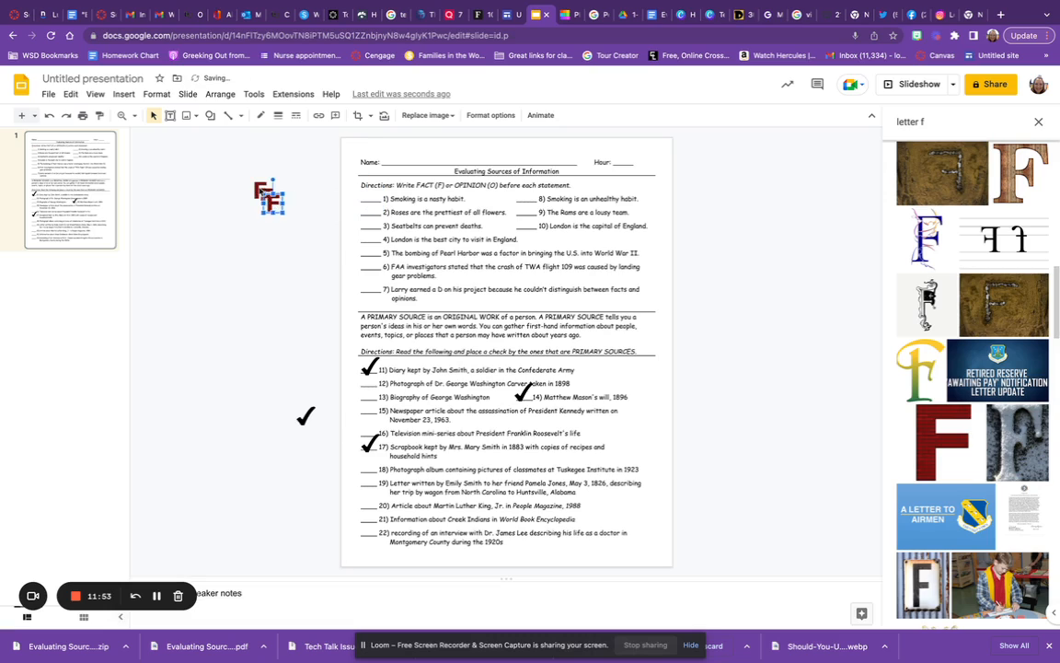
Stack all the F letters in one spot by selecting them together and aligning them to center and middle
{"action": "left_click_drag", "start_coordinate": [247, 163], "coordinate": [324, 279]}
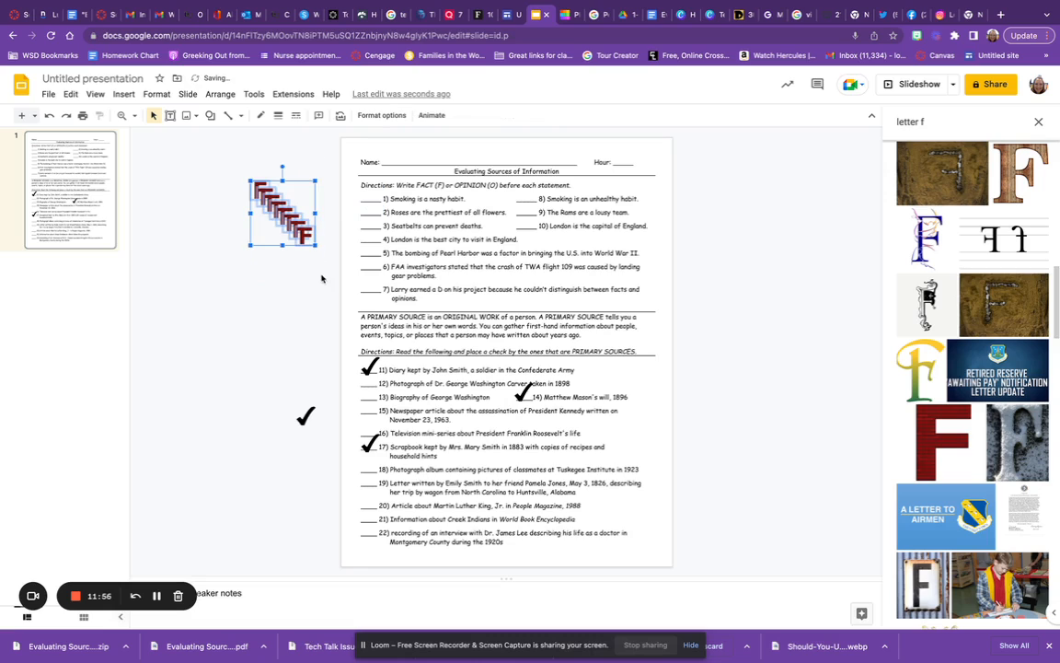
{"action": "left_click", "coordinate": [218, 94]}
{"action": "mouse_move", "coordinate": [237, 136]}
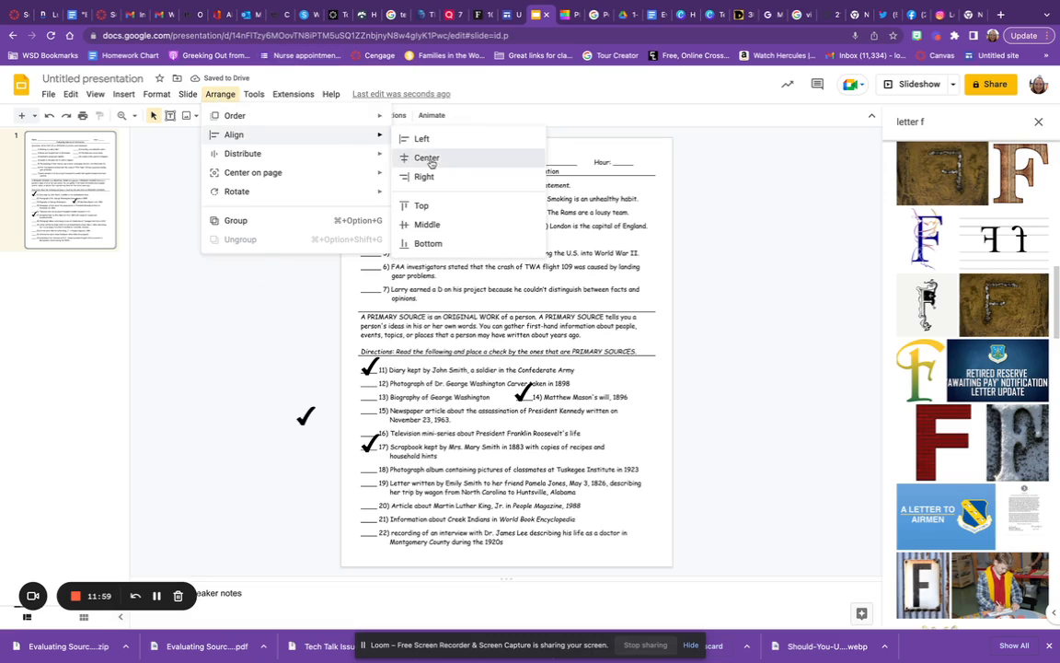
{"action": "left_click", "coordinate": [427, 158]}
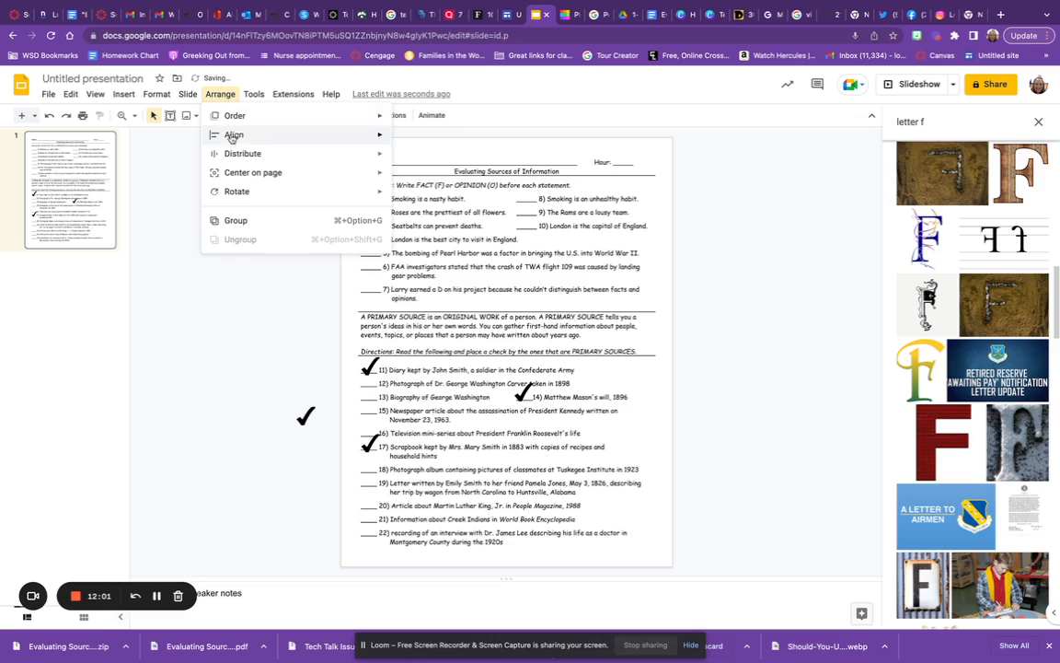
{"action": "mouse_move", "coordinate": [256, 138]}
{"action": "left_click", "coordinate": [419, 222]}
{"action": "left_click", "coordinate": [273, 235]}
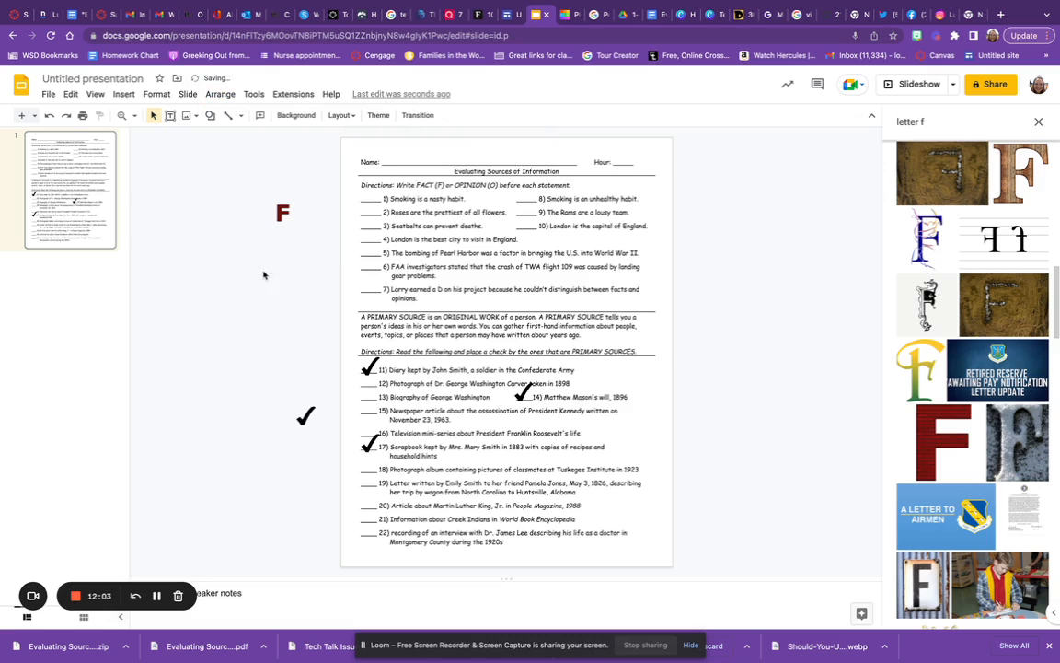
Move the stack of F letters closer to the slide and place one F on the blank for statement 2
{"action": "left_click_drag", "start_coordinate": [230, 153], "coordinate": [371, 204]}
{"action": "left_click", "coordinate": [297, 295]}
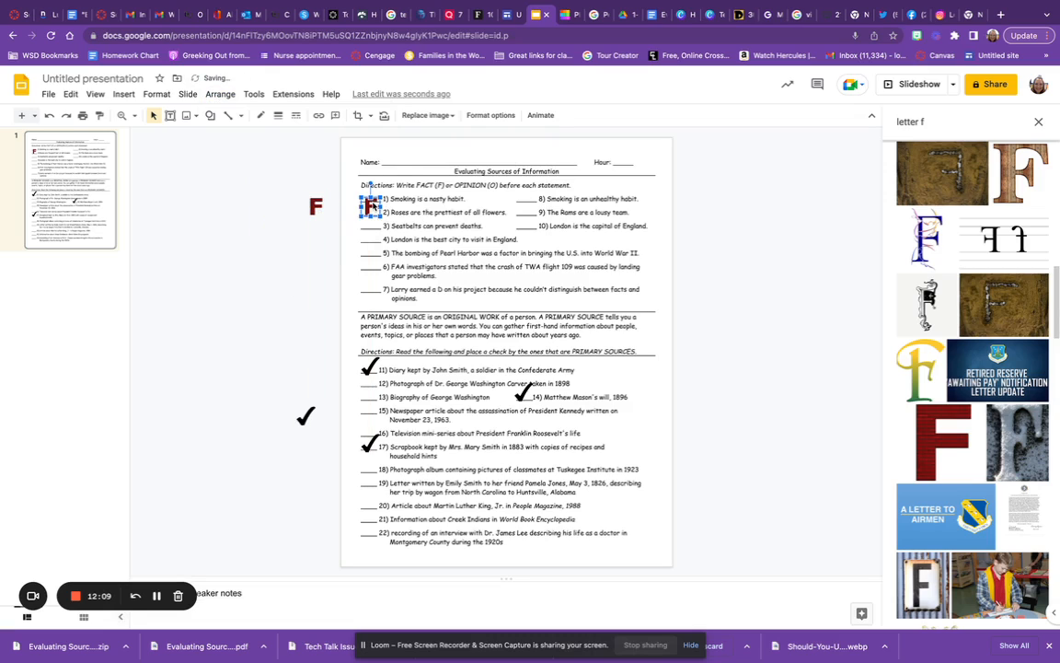
{"action": "left_click", "coordinate": [302, 236]}
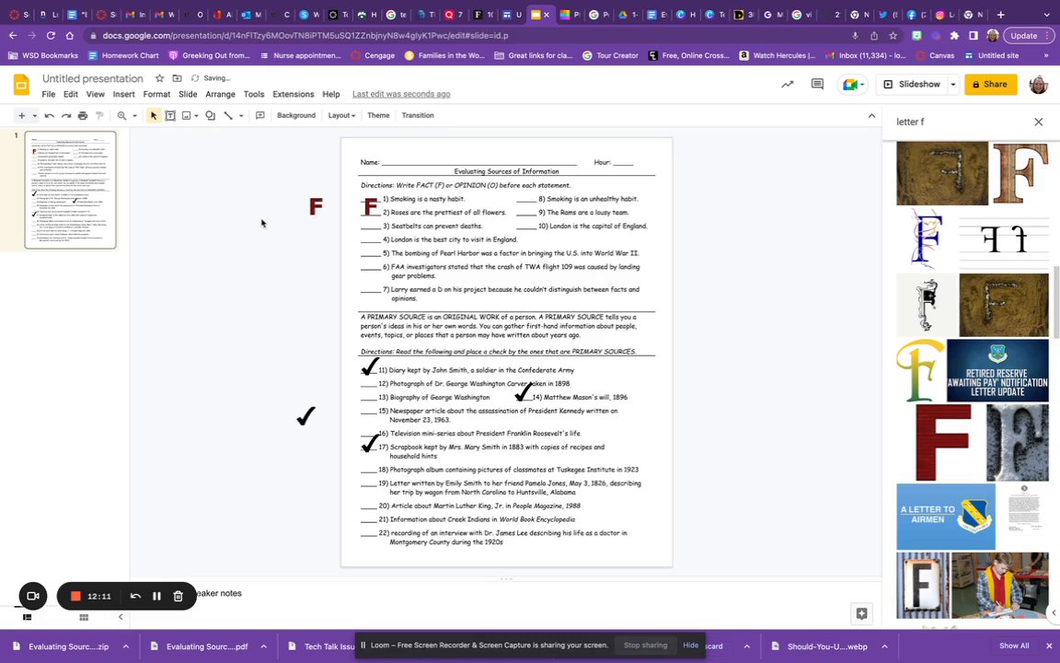